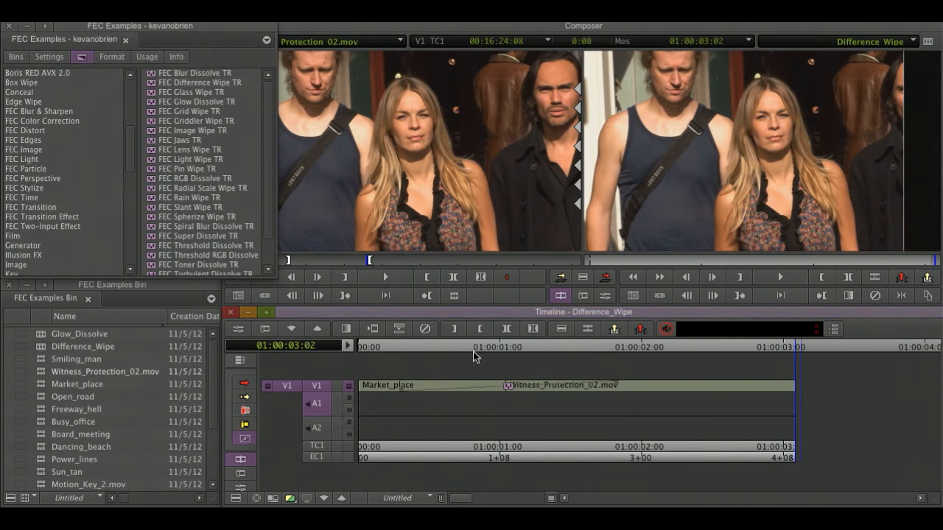
- Set the Mix Back Slope of the FEC Difference Wipe transition to about 50 at 01:00:01:00 and preview it in a loop
left_click(503, 351)
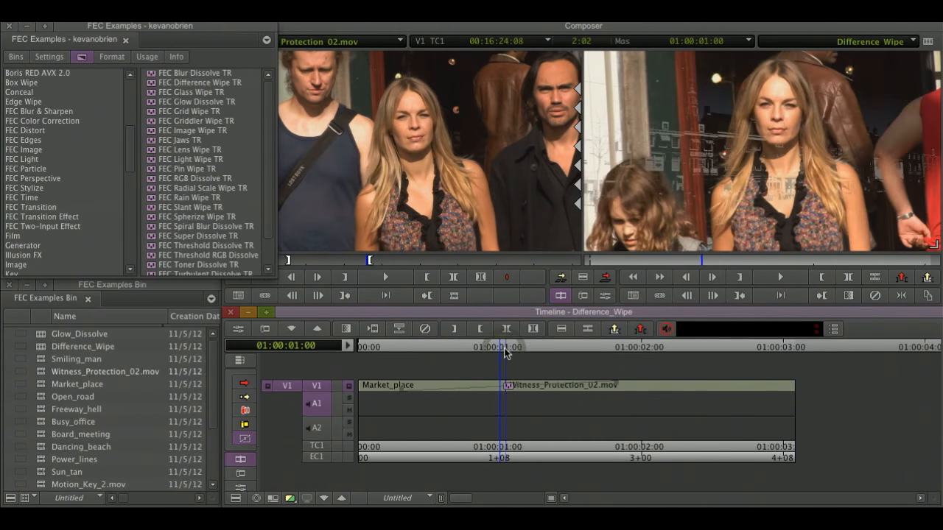
key("ctrl+8")
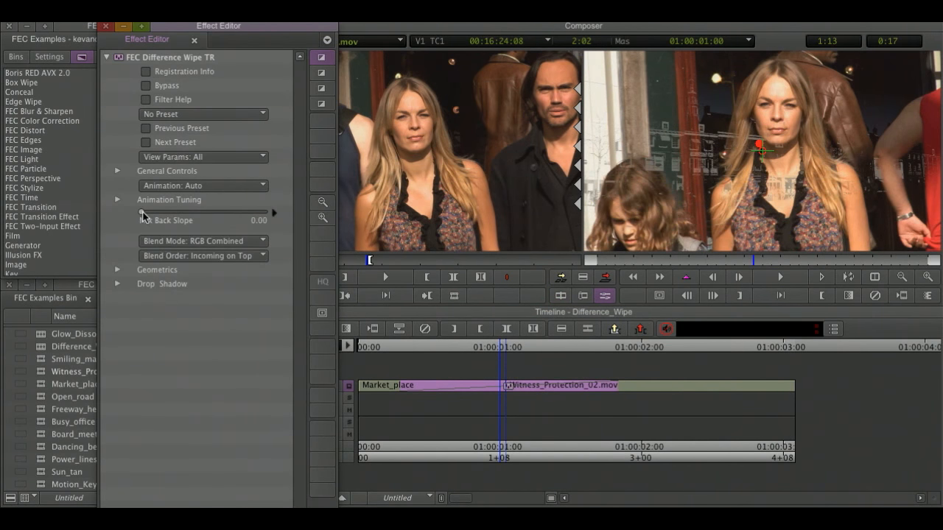
left_click_drag(142, 214, 206, 217)
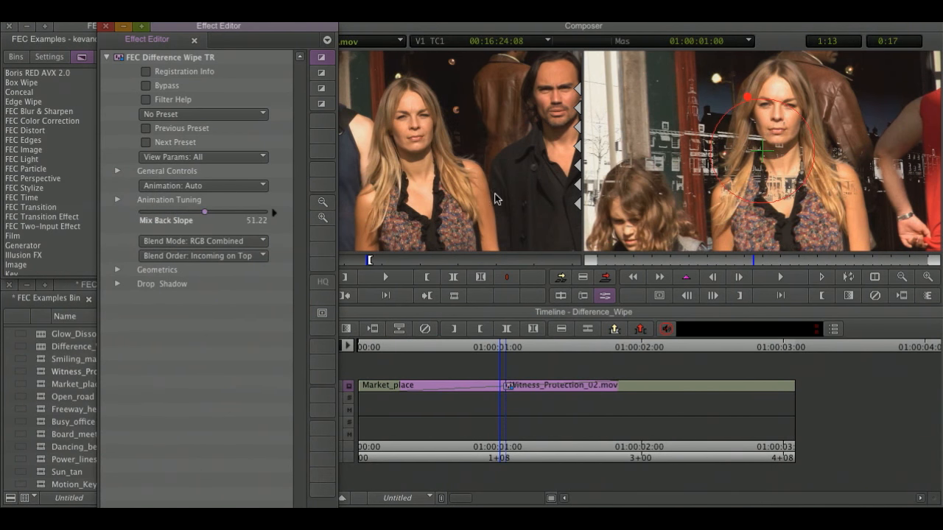
left_click_drag(745, 112, 732, 53)
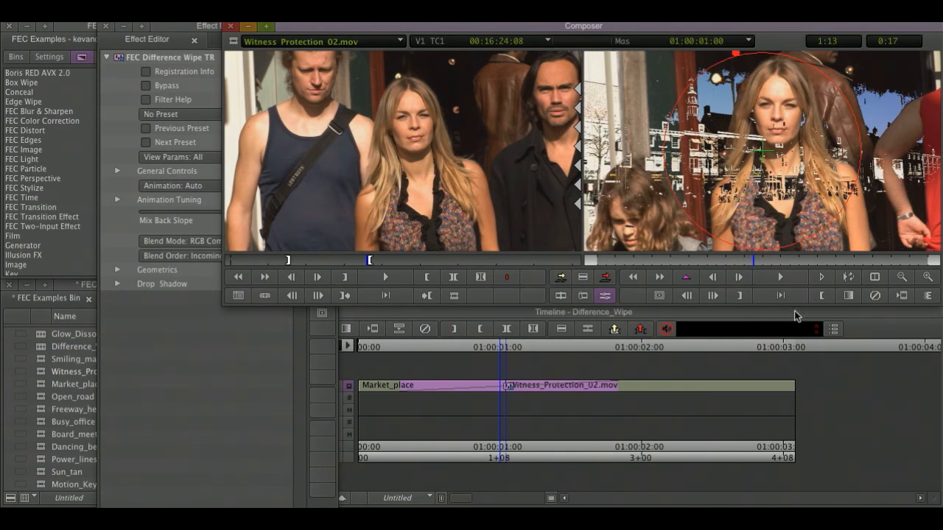
left_click(850, 278)
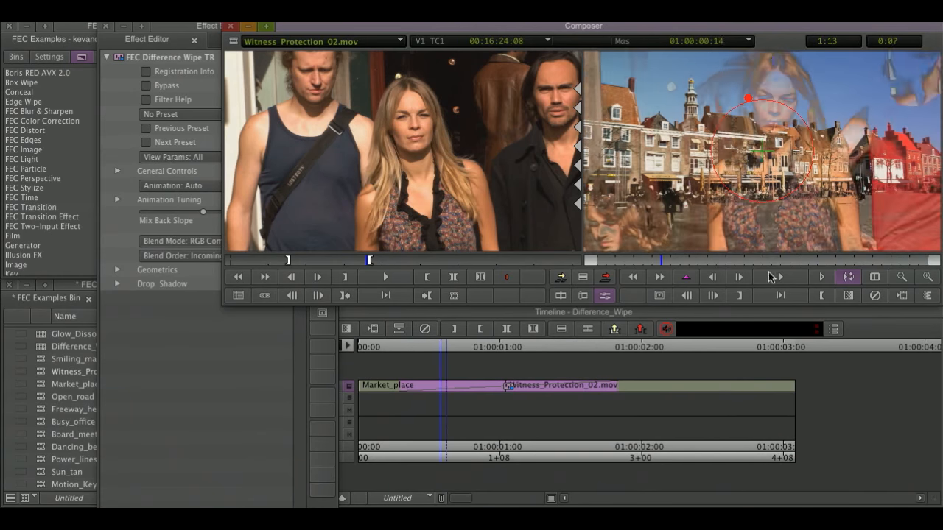
- Preview the Difference Wipe with Blend Mode RGB Independent, and restore the mode to RGB Combined
left_click(214, 241)
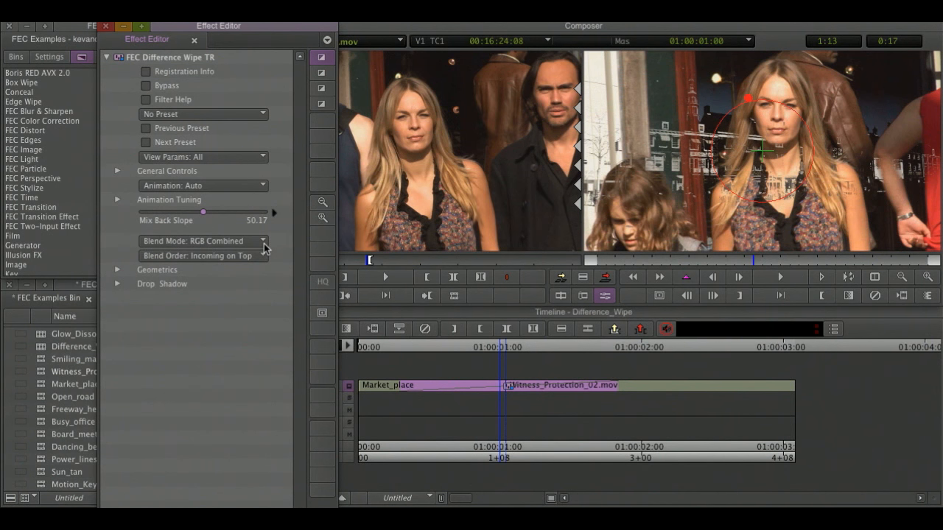
left_click(262, 241)
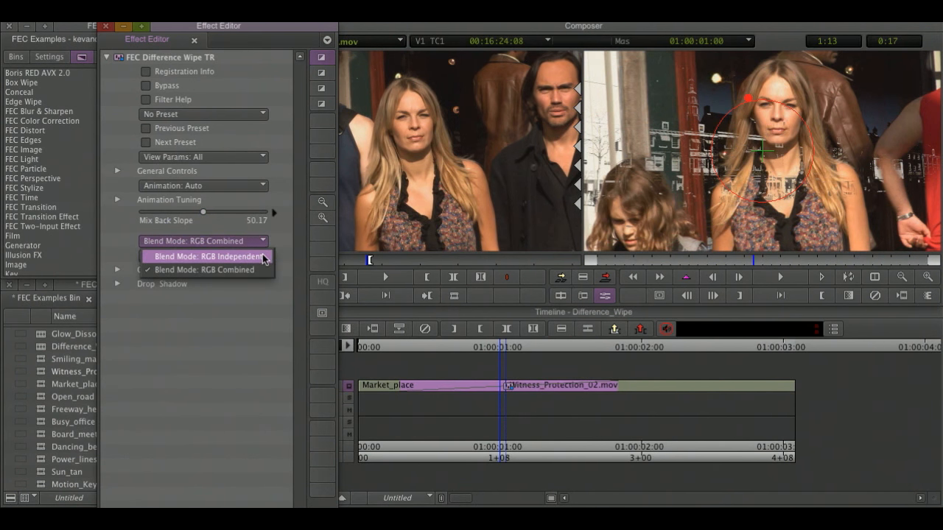
left_click(263, 256)
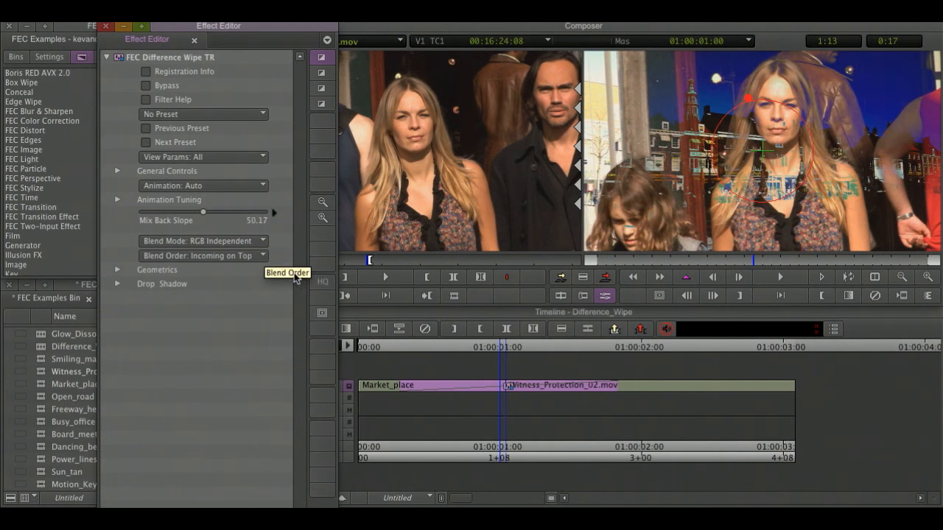
left_click(321, 284)
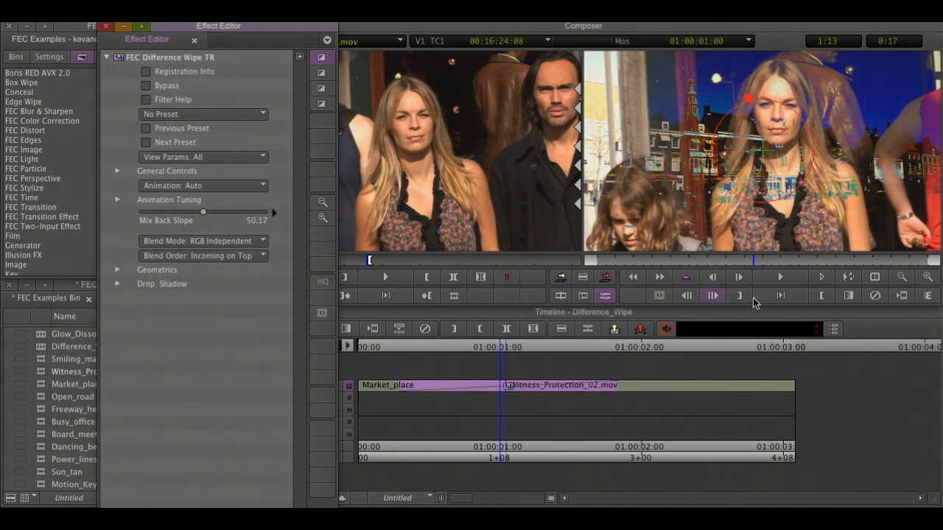
left_click(843, 278)
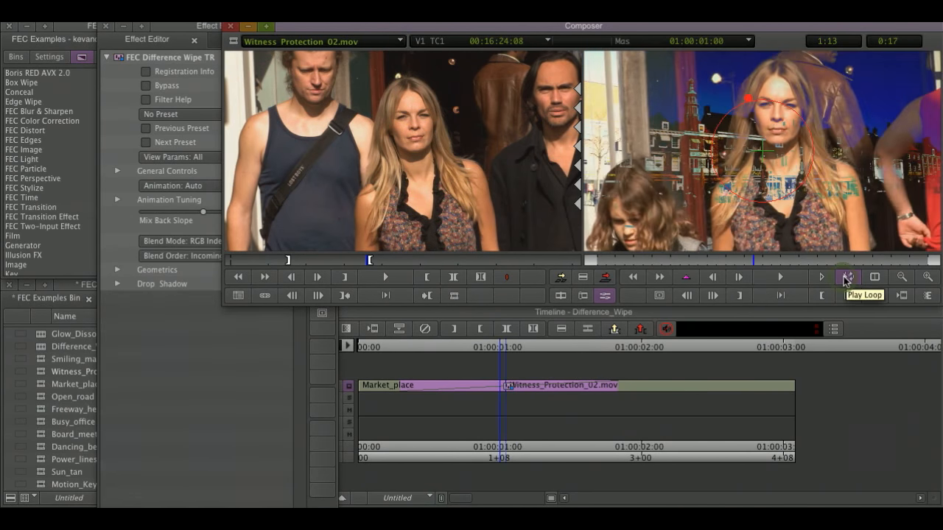
left_click(217, 241)
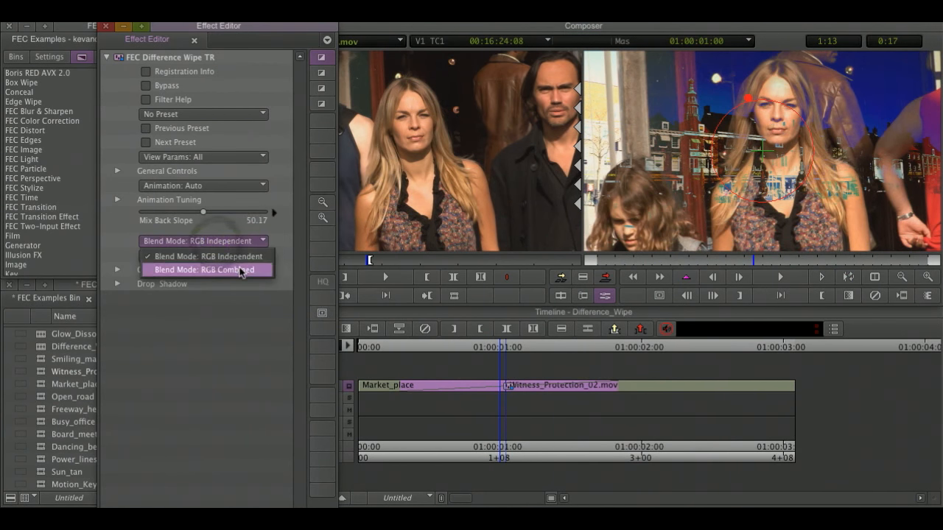
left_click(240, 269)
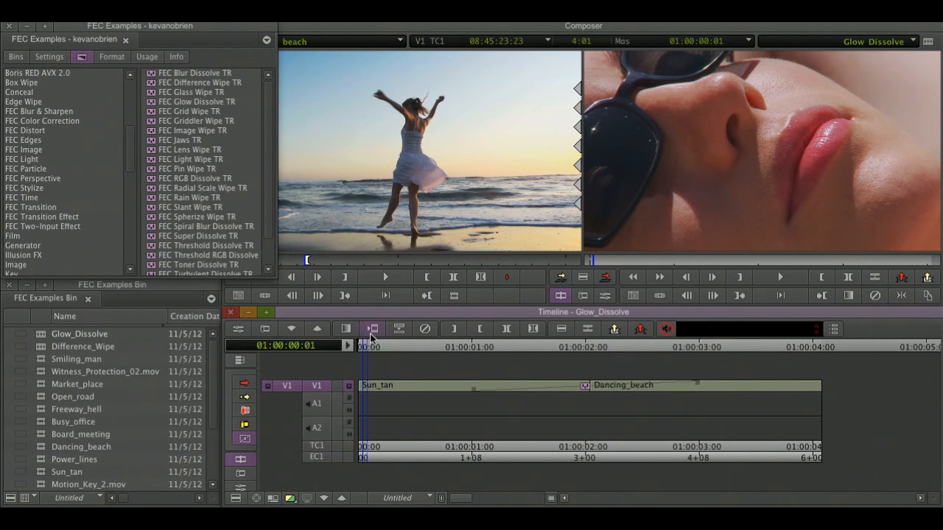
- Play the Glow_Dissolve sequence from its start to review the transition between Sun_tan and Dancing_beach
key("space")
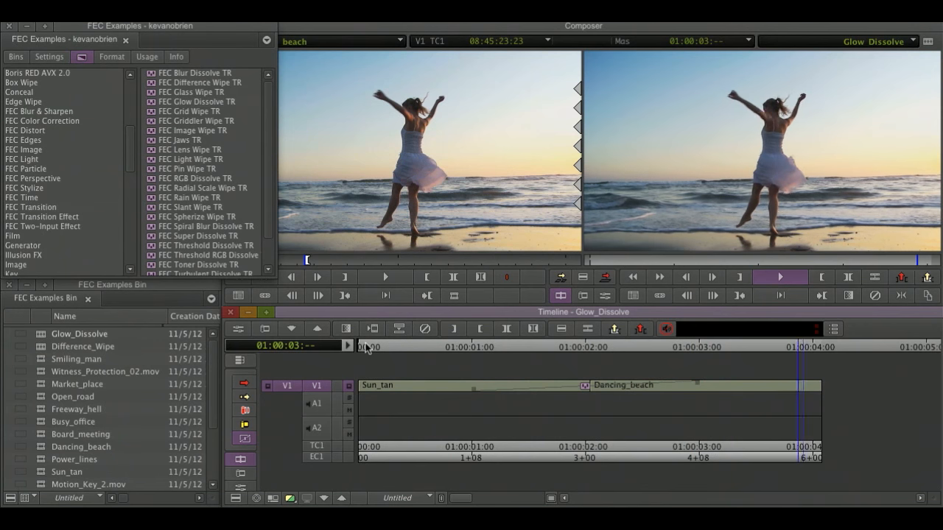
left_click(366, 347)
key("space")
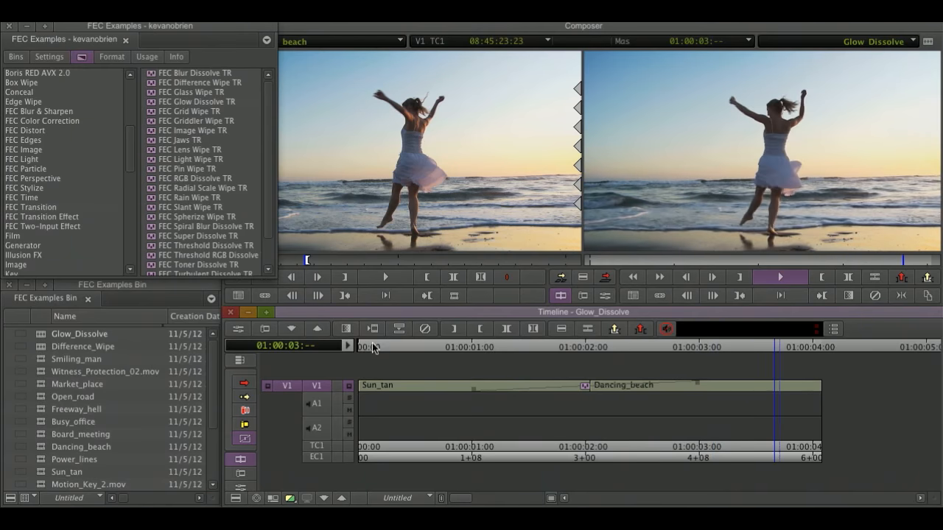
- Set the Glow Threshold of the FEC Glow Dissolve transition to 61 with the playhead at 01:00:02:00
left_click(586, 351)
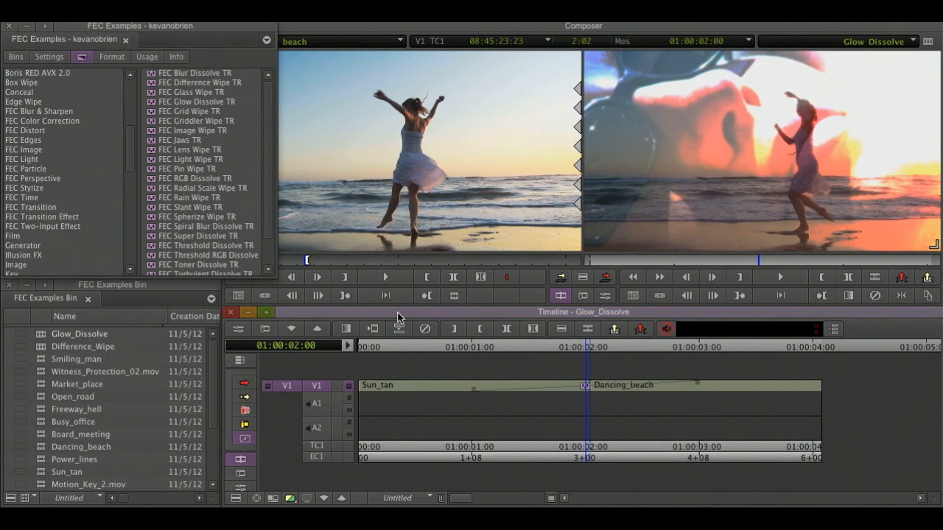
key("super+8")
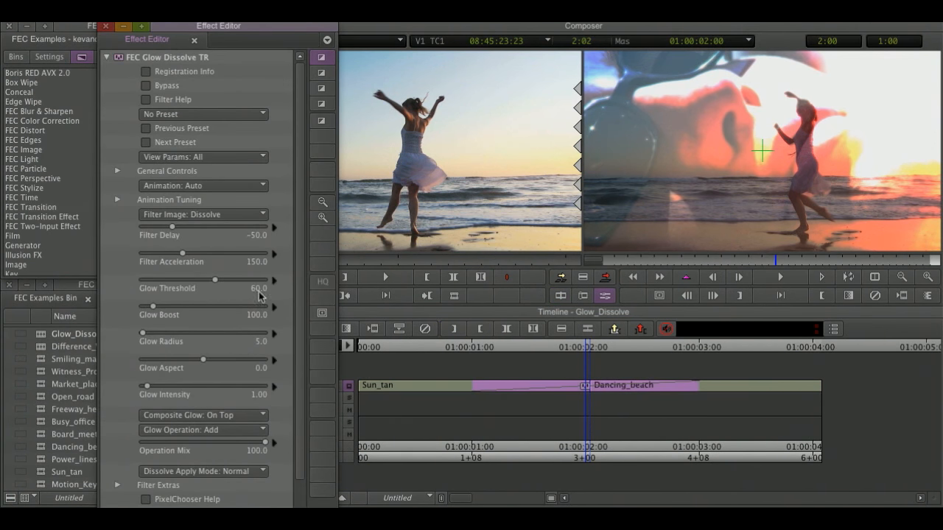
mouse_move(217, 279)
left_mouse_down()
mouse_move(196, 284)
mouse_move(252, 289)
mouse_move(209, 283)
mouse_move(216, 284)
left_mouse_up()
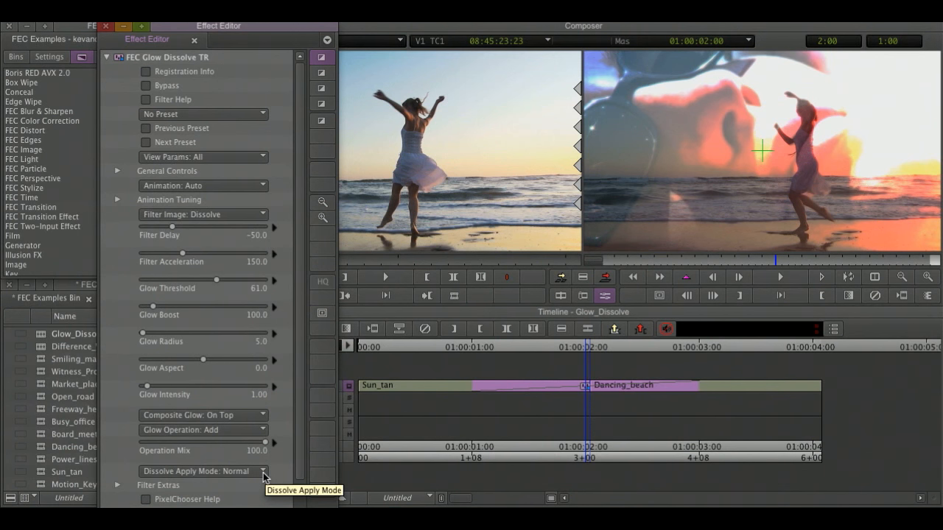
- Try the Difference option for the Glow Dissolve's Dissolve Apply Mode and preview the transition in a loop
left_click(263, 473)
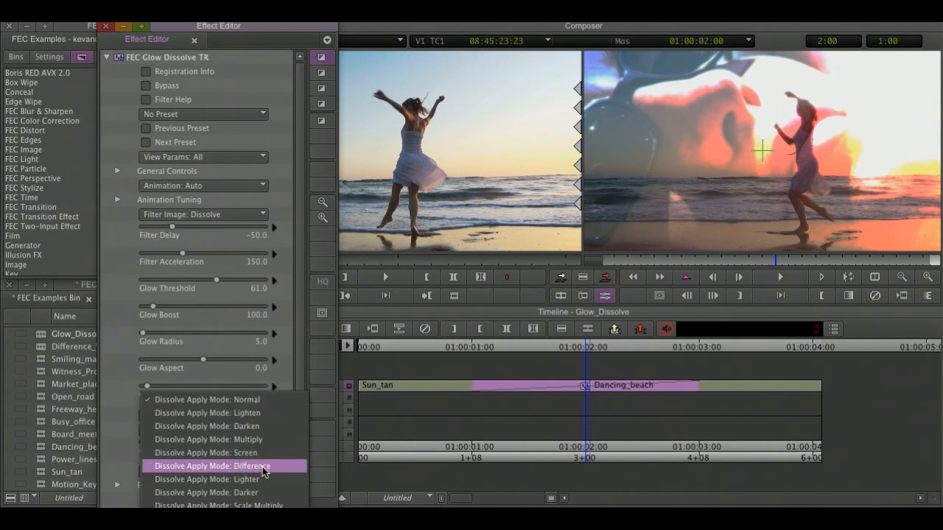
left_click(264, 466)
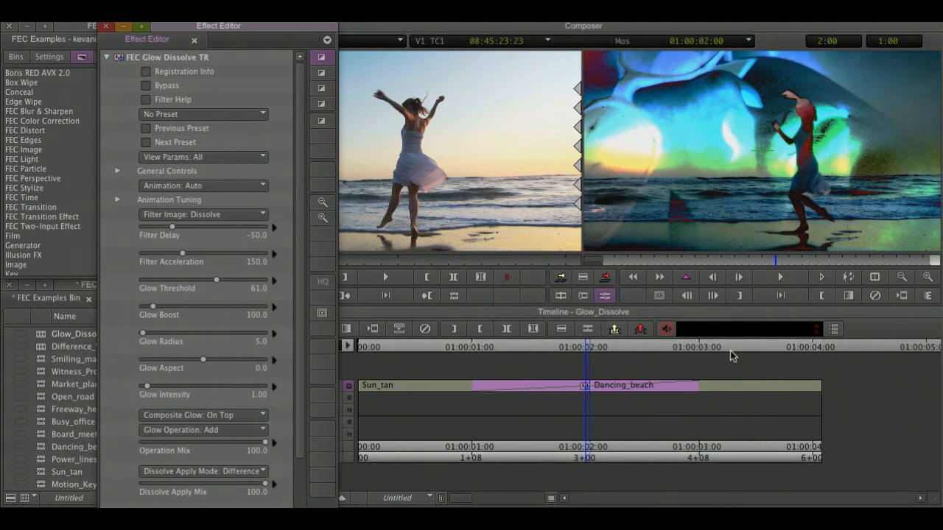
left_click(847, 279)
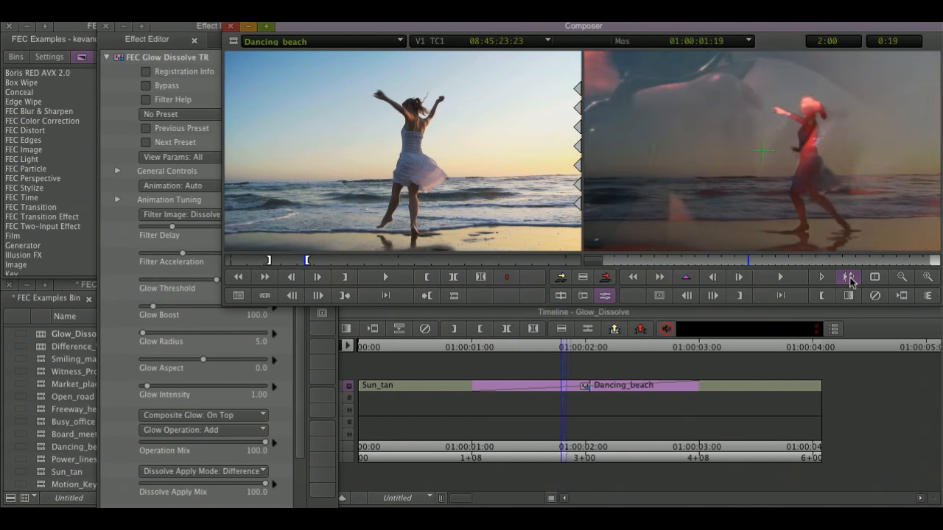
left_click(849, 278)
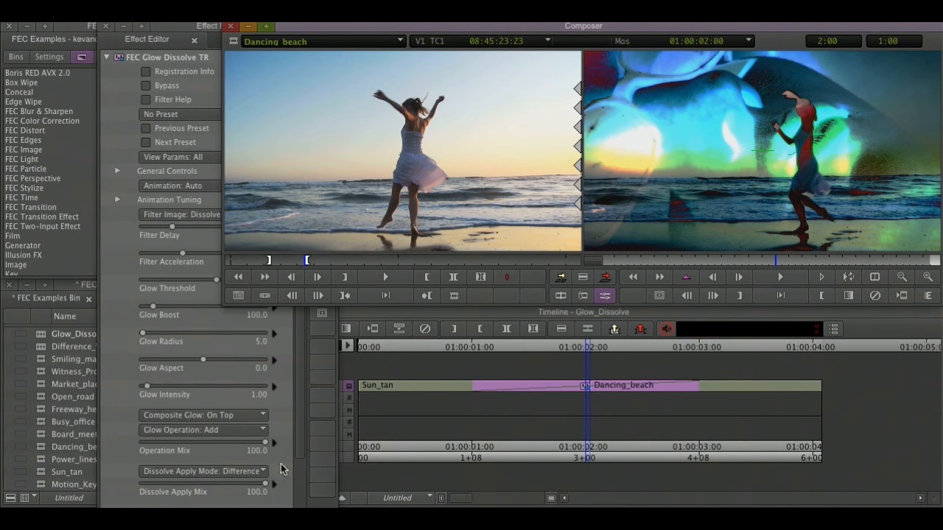
- Preview the Glow Dissolve in a loop with Dissolve Apply Mode Multiply, and return the mode to Normal
left_click(263, 476)
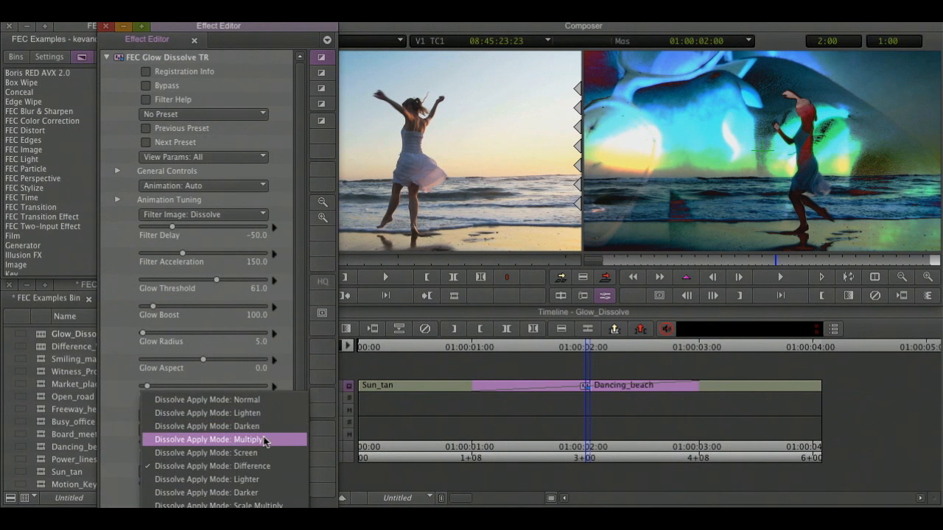
left_click(265, 440)
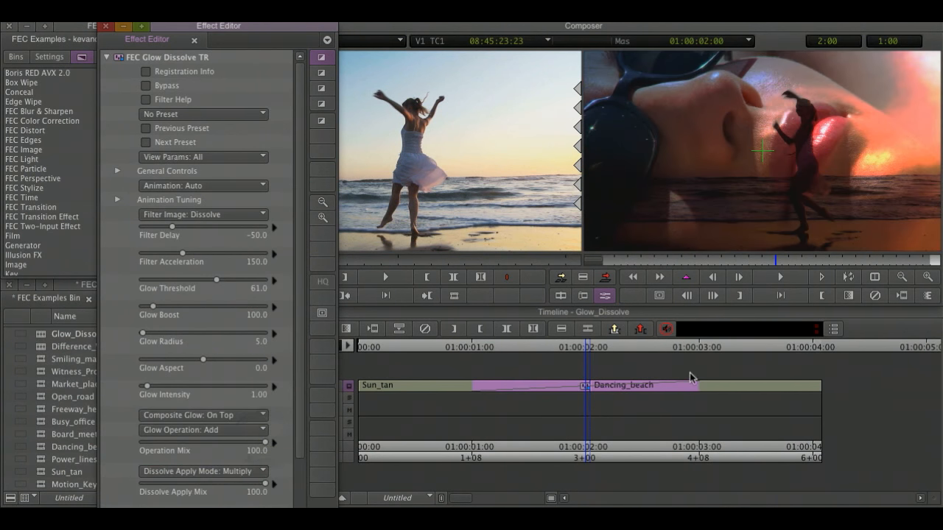
left_click(849, 280)
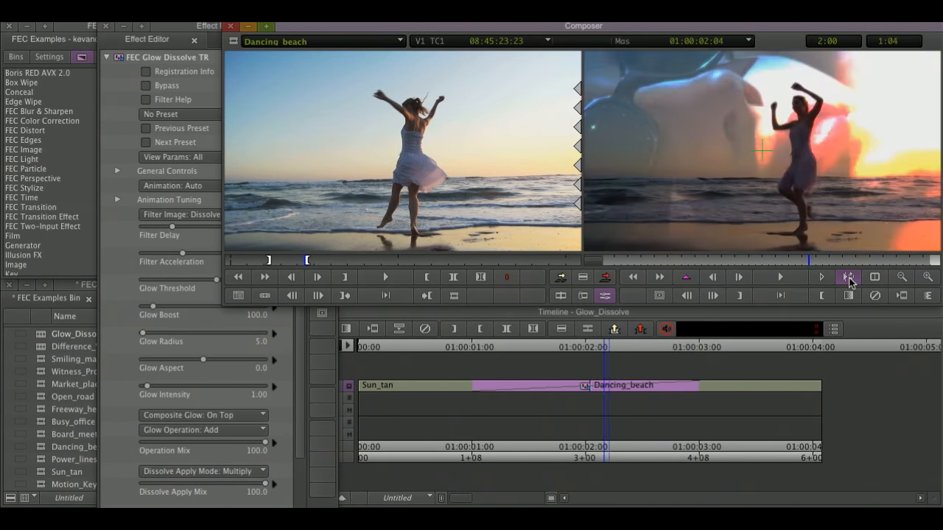
left_click(849, 278)
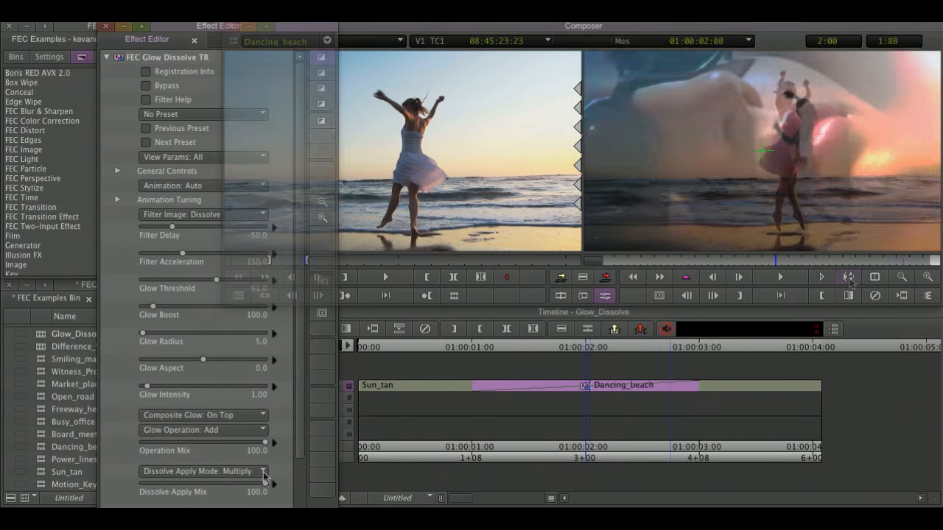
left_click(203, 471)
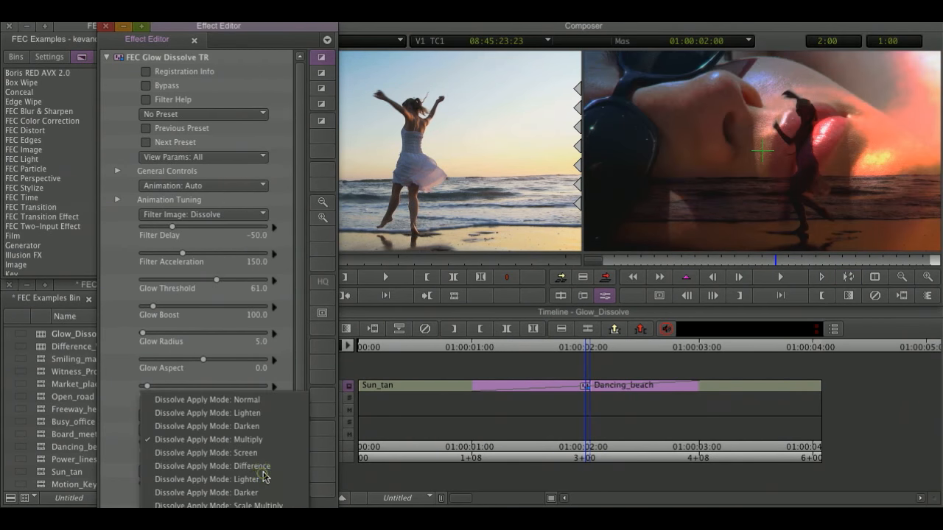
left_click(270, 400)
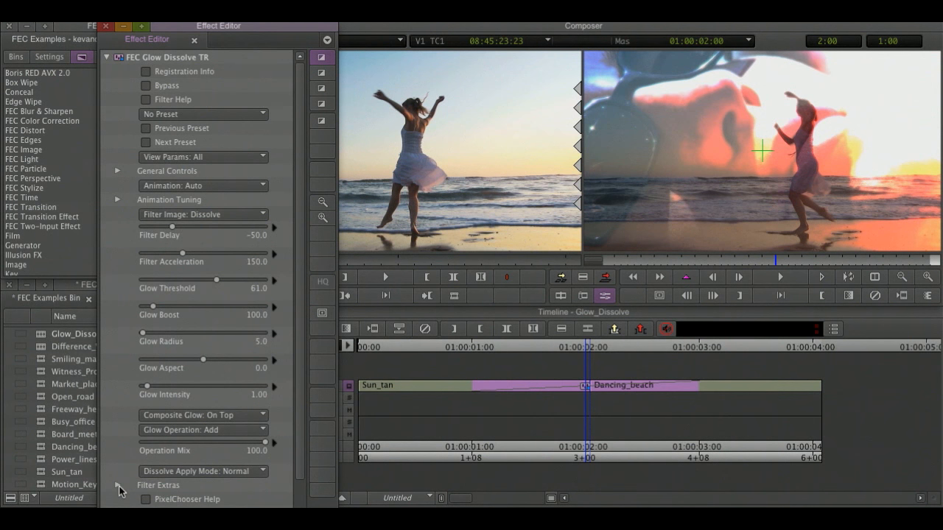
- Reveal the Glow Dissolve's Filter Extras parameters and set Glow Colors to A & B Colors
left_click(118, 486)
left_click_drag(293, 445, 292, 502)
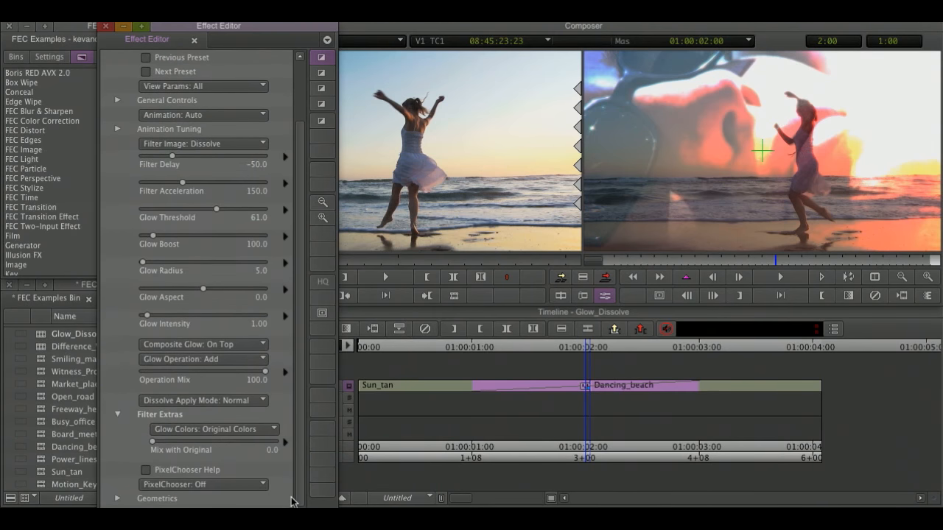
left_click(273, 430)
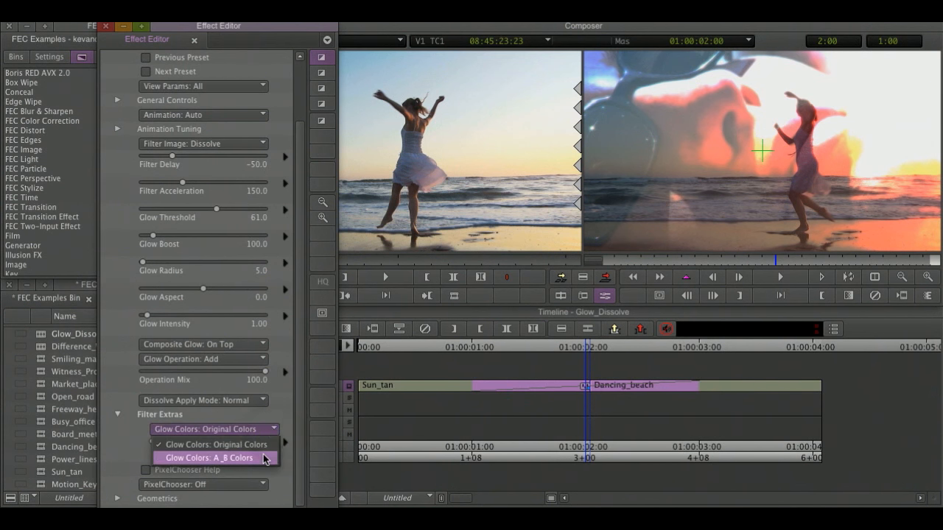
left_click(265, 458)
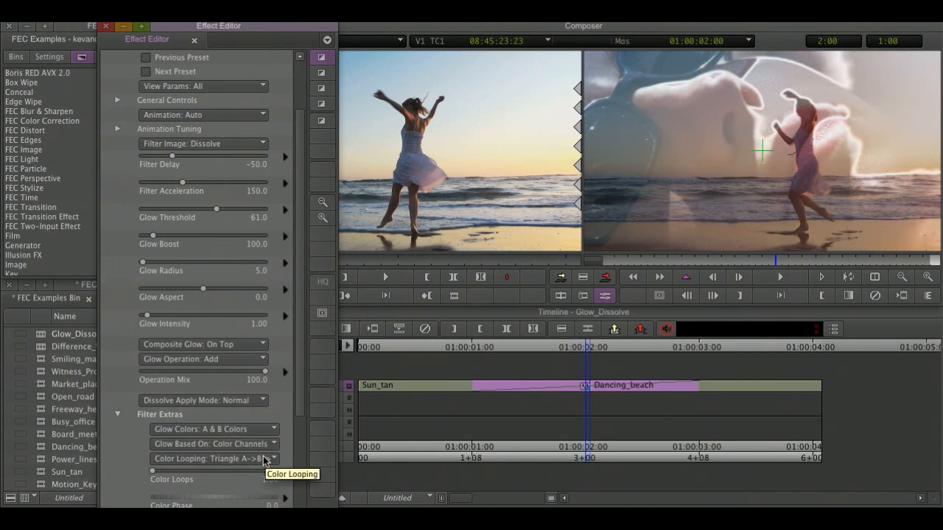
- Change the glow's Color A to a medium green and confirm the colour
scroll(290, 447, "down", 5)
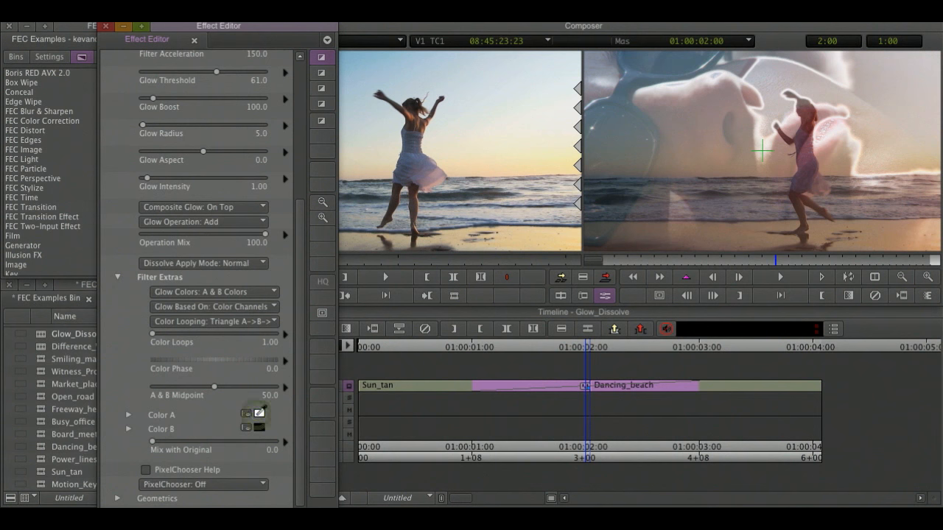
left_click(248, 415)
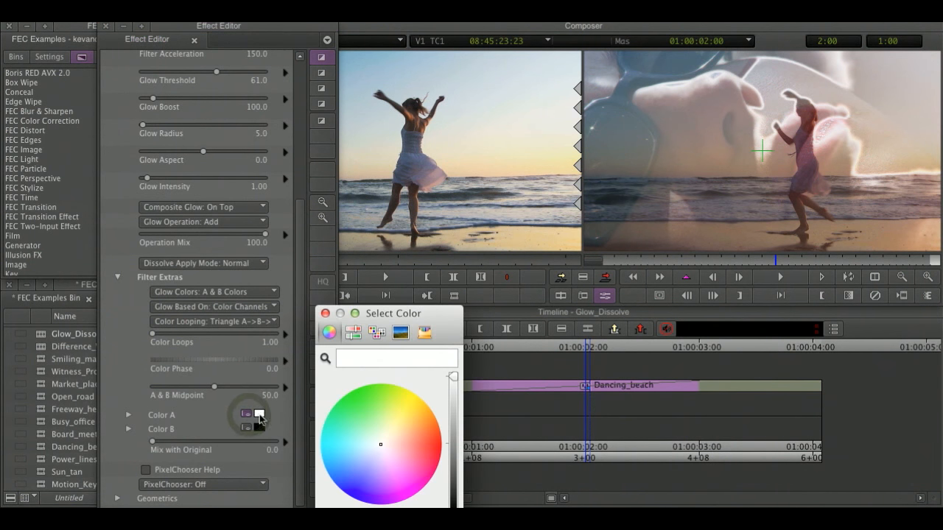
left_click(380, 444)
left_click_drag(368, 437, 356, 413)
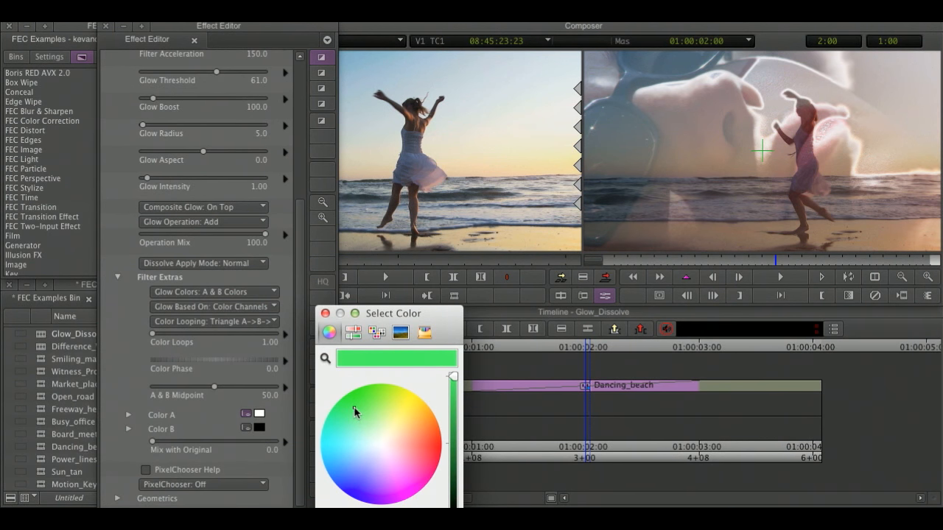
key("Return")
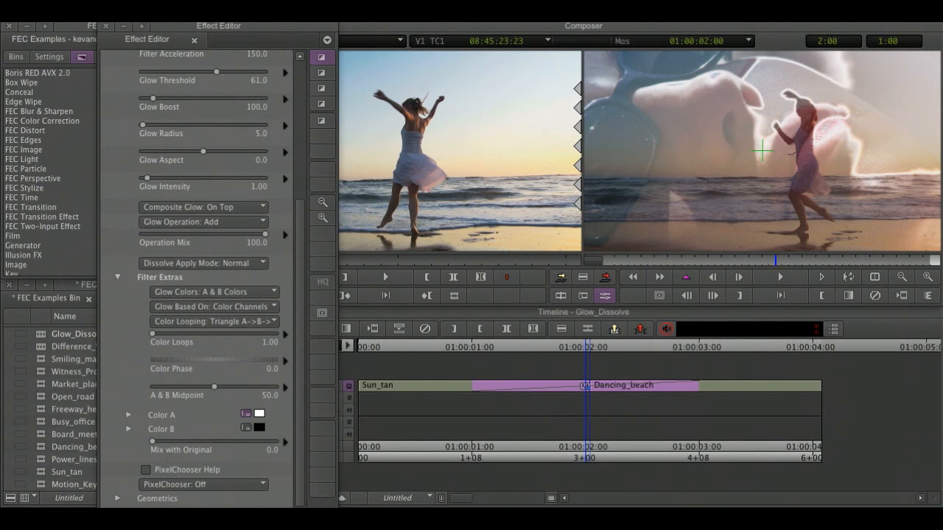
- Change the glow's Color B to a bright pink, confirm the colour and preview the Glow Dissolve
left_click(246, 428)
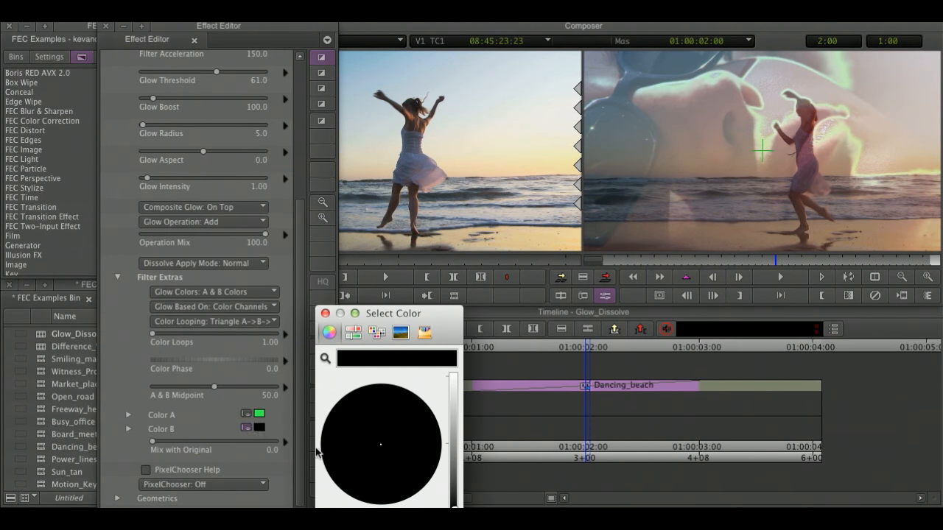
left_click_drag(453, 503, 448, 410)
left_click_drag(382, 447, 409, 482)
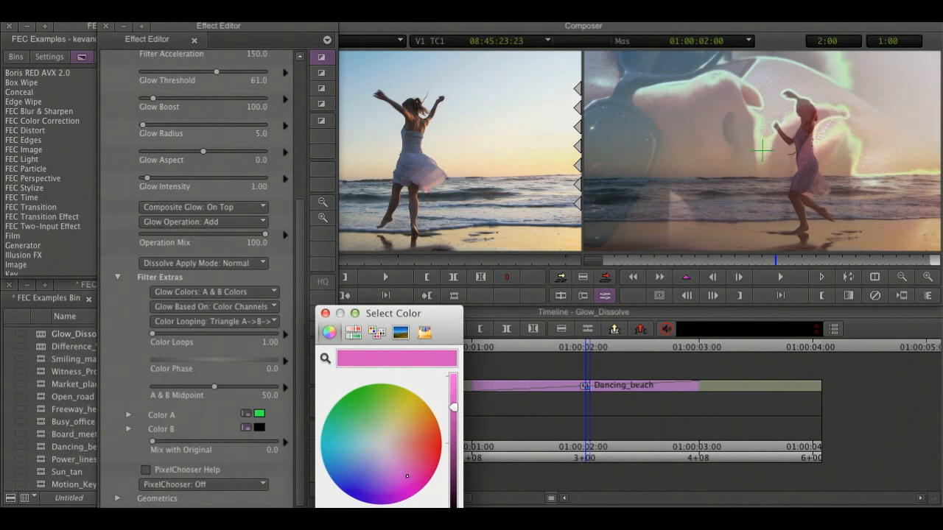
key("Return")
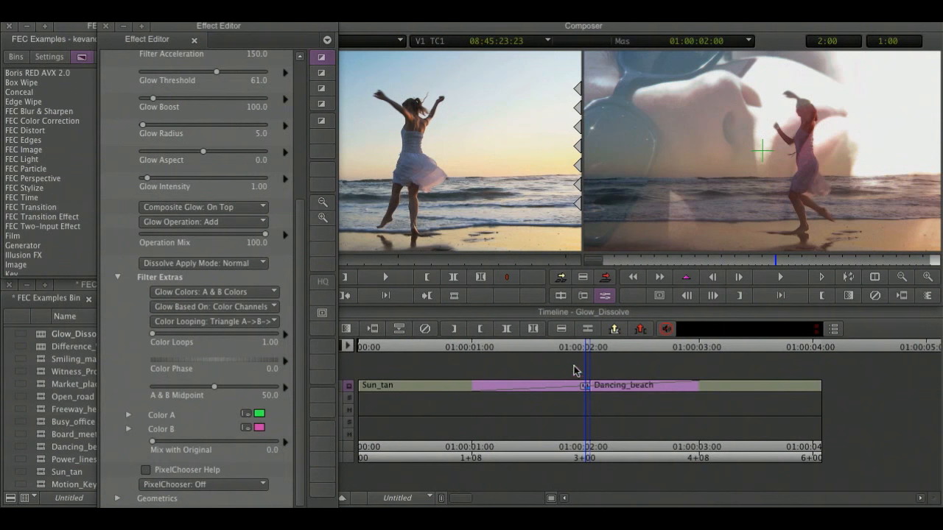
left_click(846, 279)
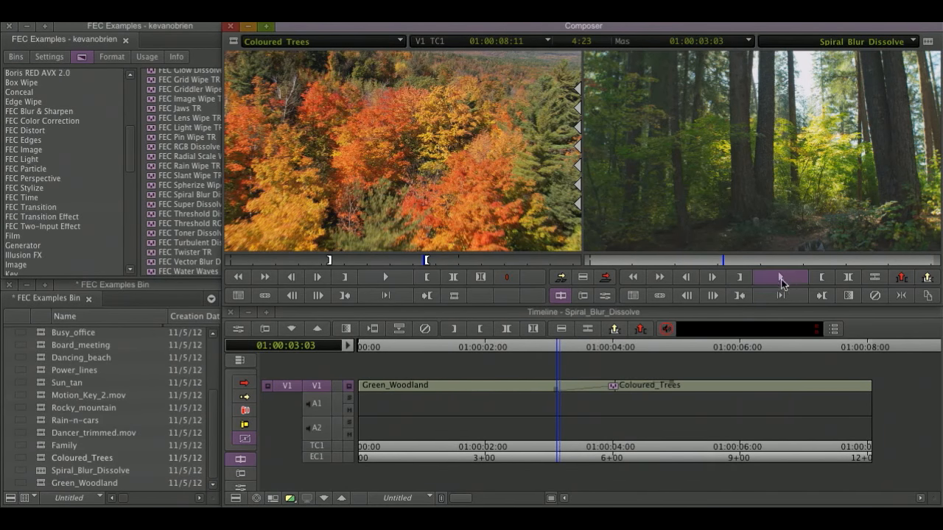
- Play the Spiral Blur Dissolve between Green_Woodland and Coloured_Trees, and return to the start of the transition
left_click(739, 295)
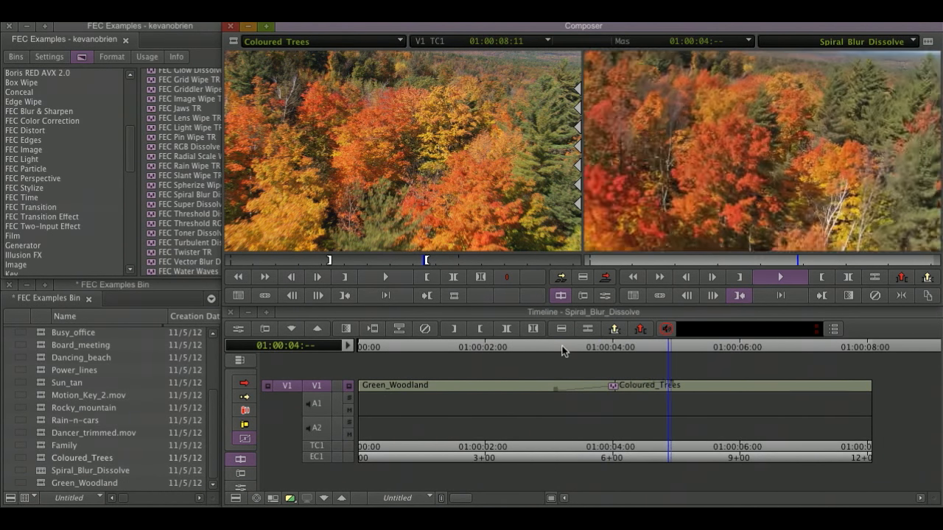
left_click(561, 347)
key("space")
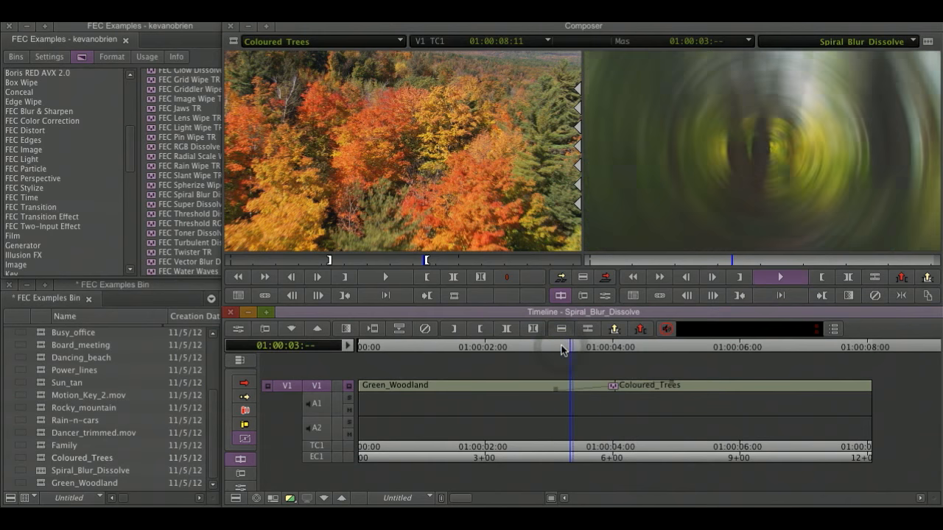
left_click(561, 347)
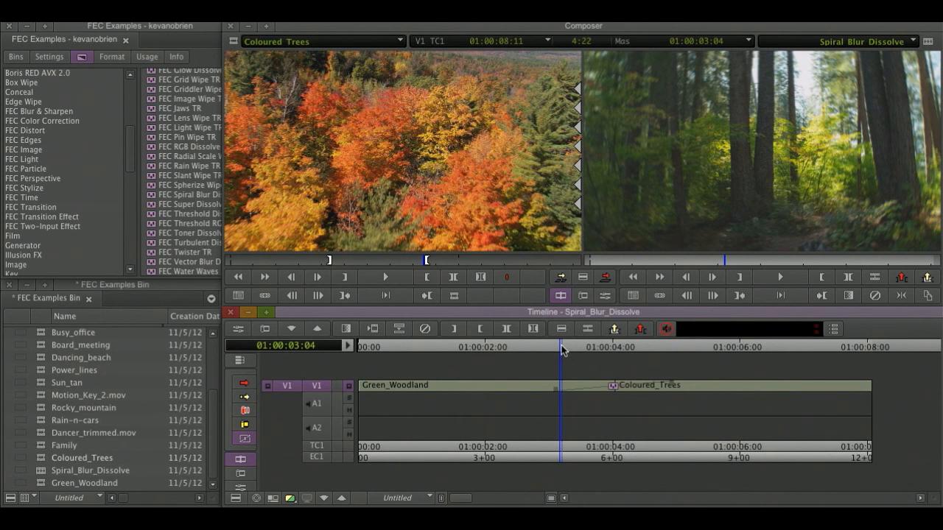
- Open the Spiral Blur Dissolve's effect parameters, try Point Animation Center A and scrub the start of the transition
key("ctrl+8")
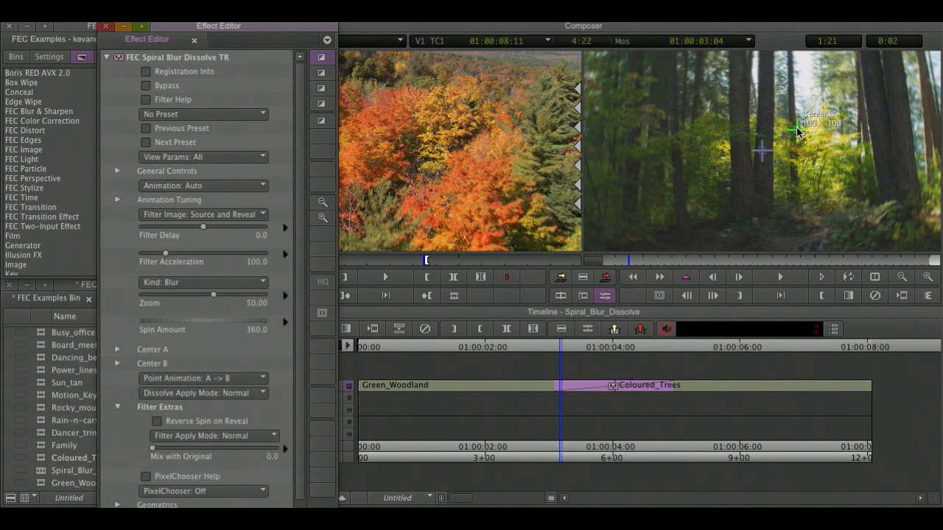
left_click(266, 377)
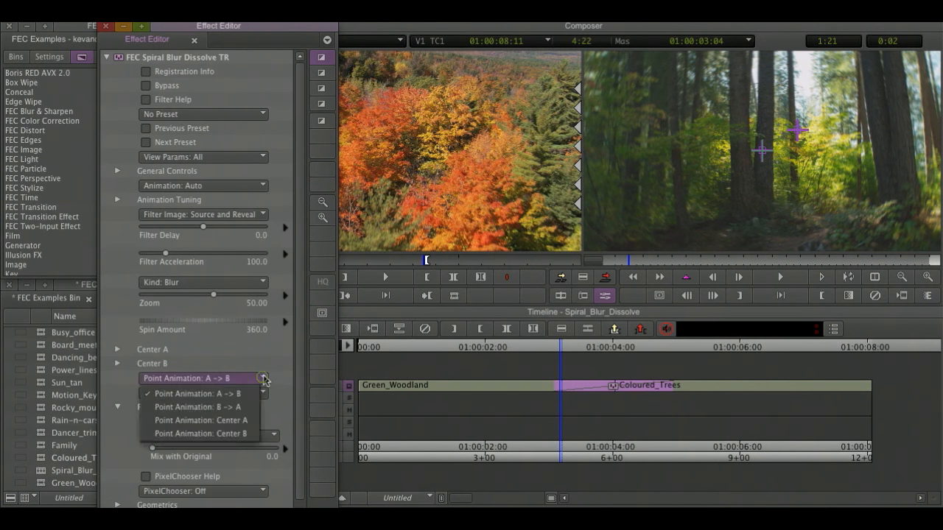
left_click(243, 424)
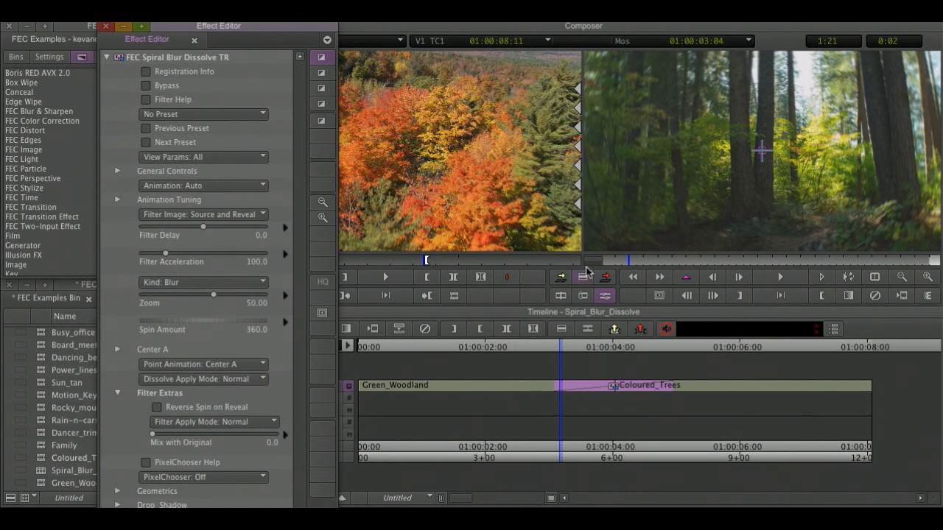
left_click(561, 348)
mouse_move(562, 349)
left_mouse_down()
mouse_move(654, 348)
mouse_move(561, 347)
left_mouse_up()
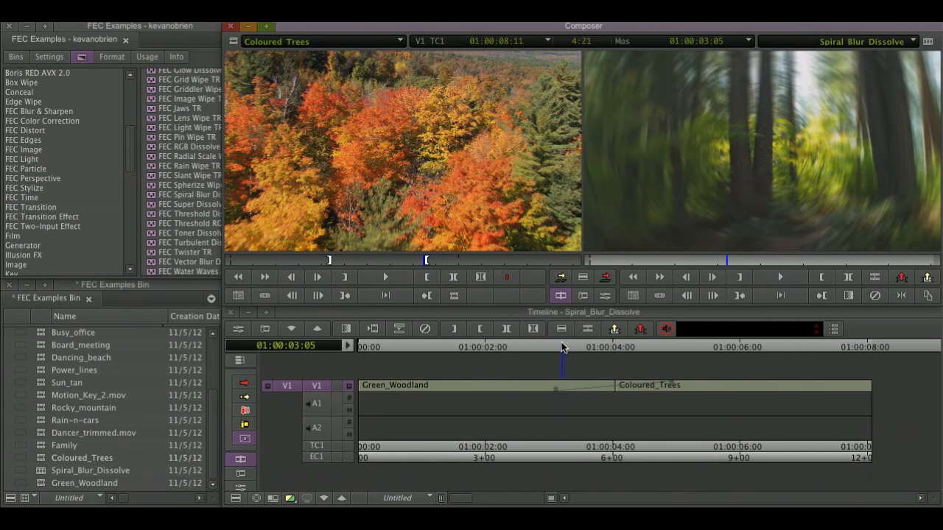
- Reopen the Spiral Blur Dissolve's effect parameters and set Point Animation to A -> B
left_click(510, 333)
key("super+8")
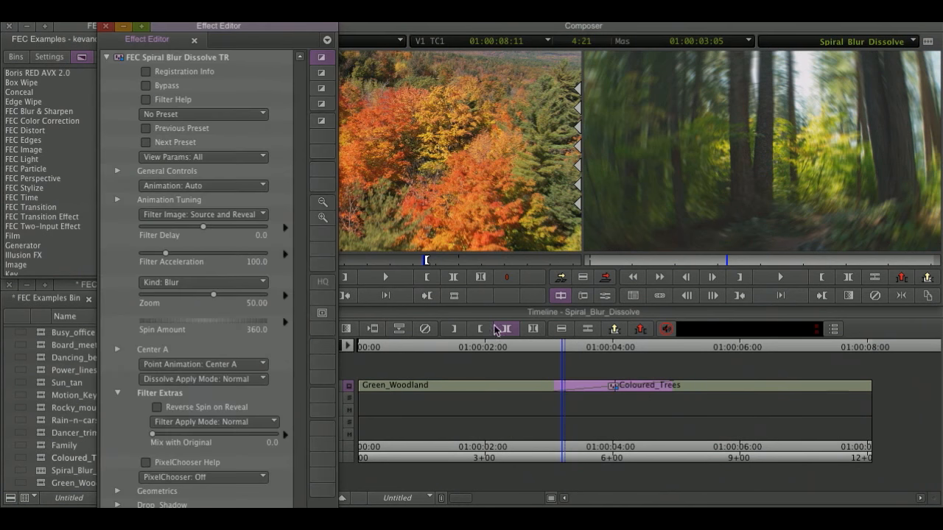
left_click(259, 366)
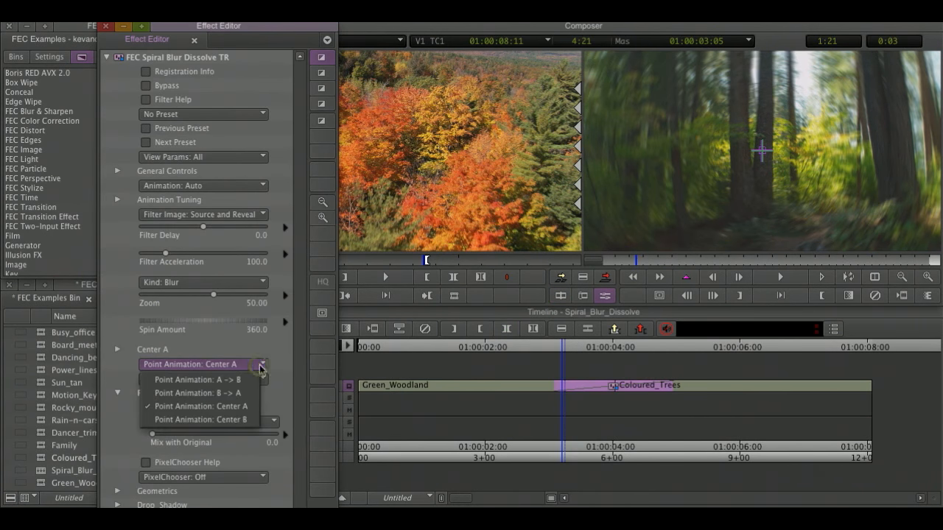
left_click(257, 379)
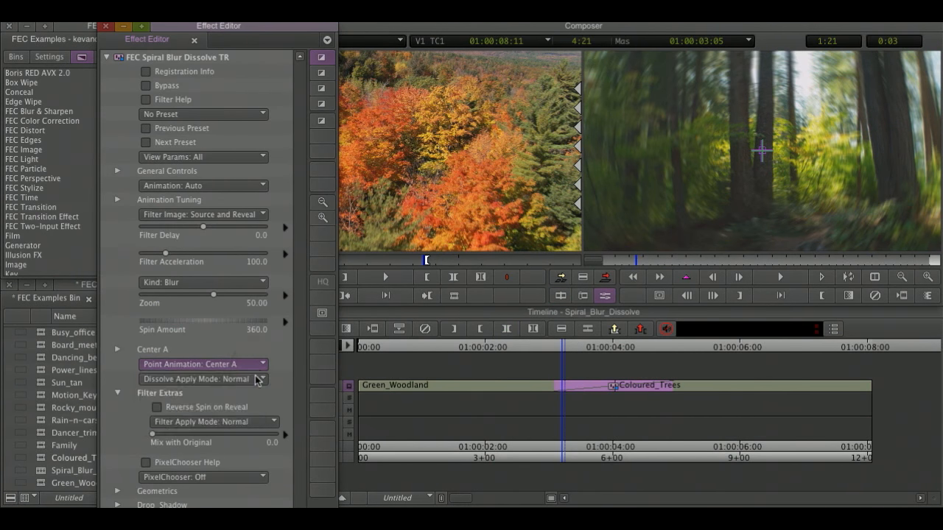
- Move Center A up and left and Center B down and right in the image, and scrub the transition
left_click(763, 159)
left_click_drag(763, 156, 727, 137)
left_click(797, 132)
left_click_drag(797, 135, 813, 174)
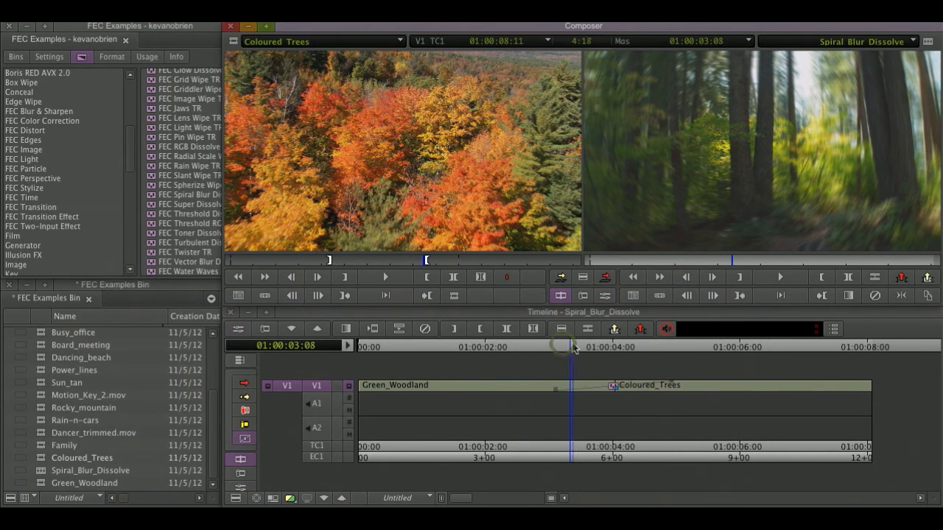
left_click_drag(564, 345, 581, 345)
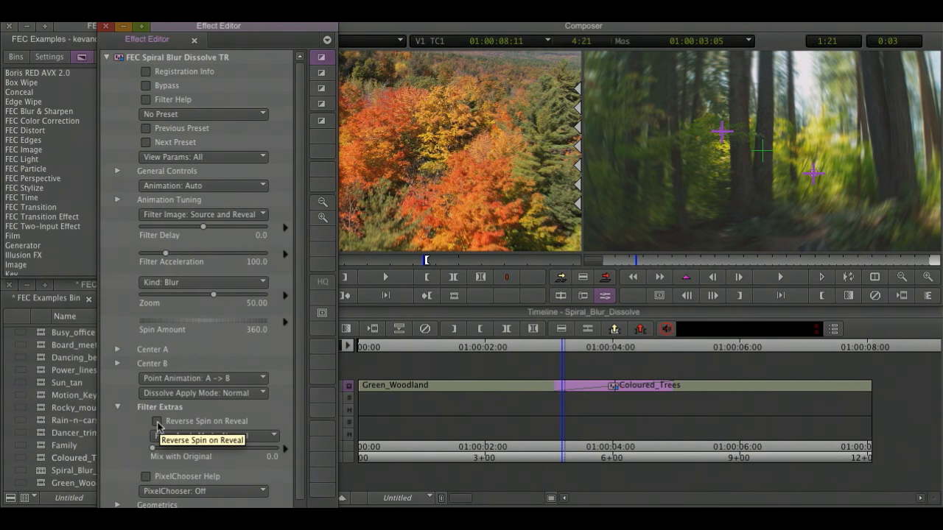
- Enable Reverse Spin on Reveal for the Spiral Blur Dissolve and scrub through the whole transition
left_click(157, 422)
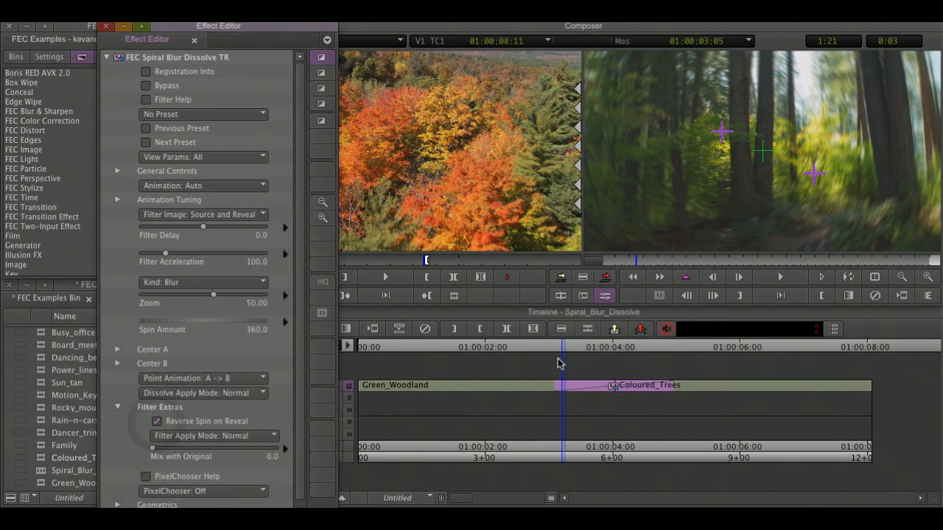
left_click_drag(562, 350, 670, 354)
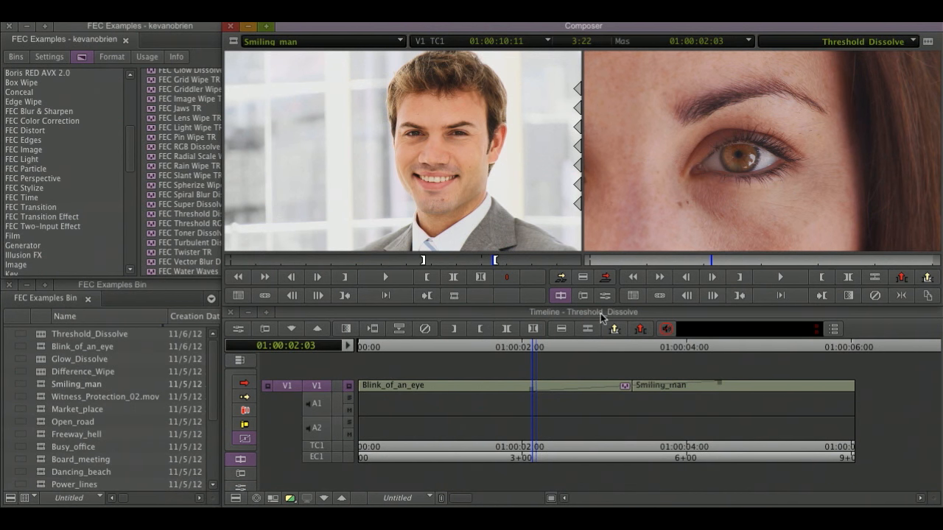
- Play the Threshold Dissolve between Blink_of_an_eye and Smiling_man twice, and return to the start of the transition
key("space")
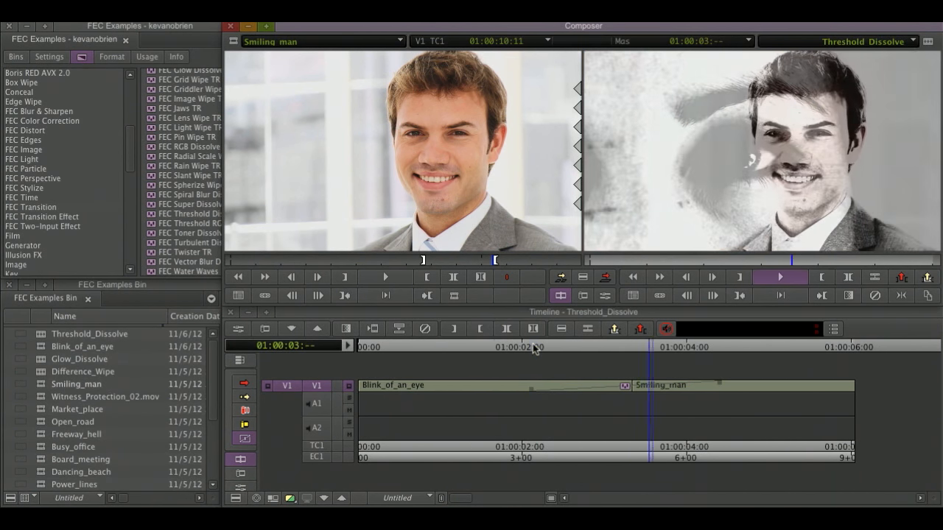
left_click(533, 348)
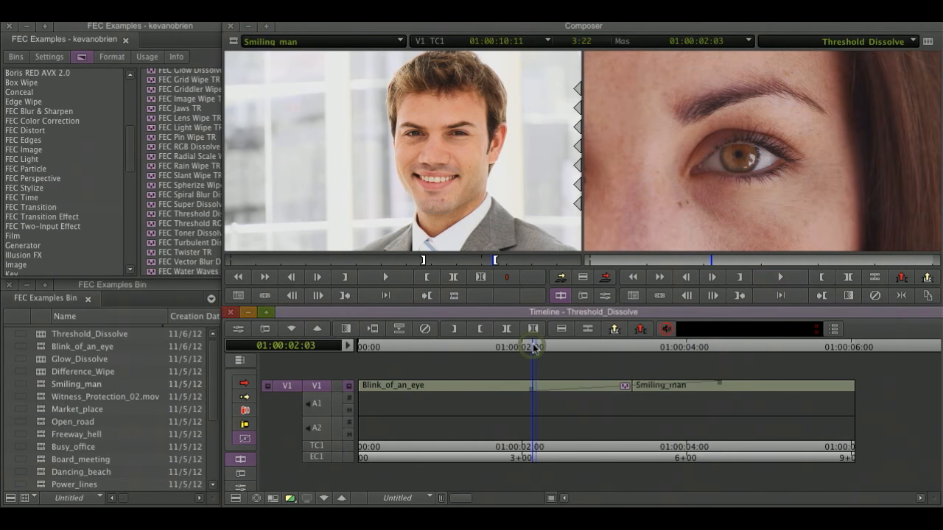
key("space")
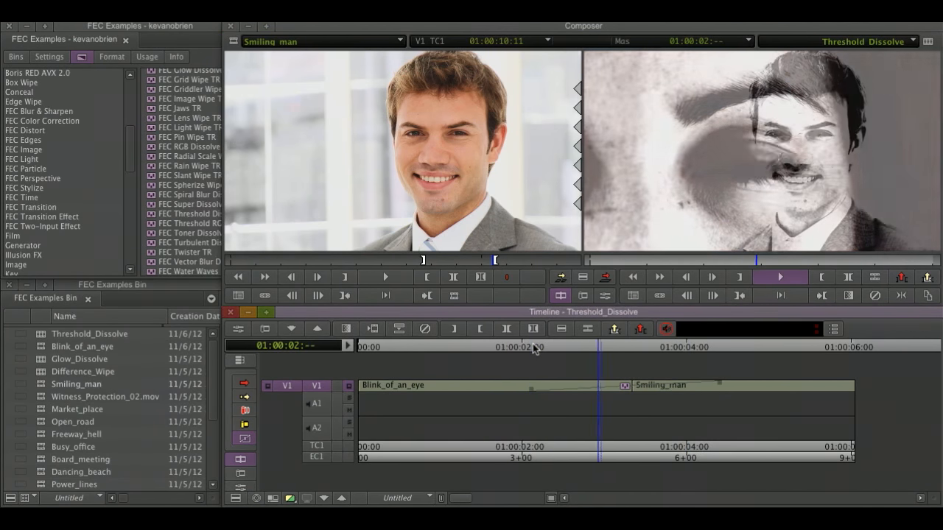
left_click(534, 348)
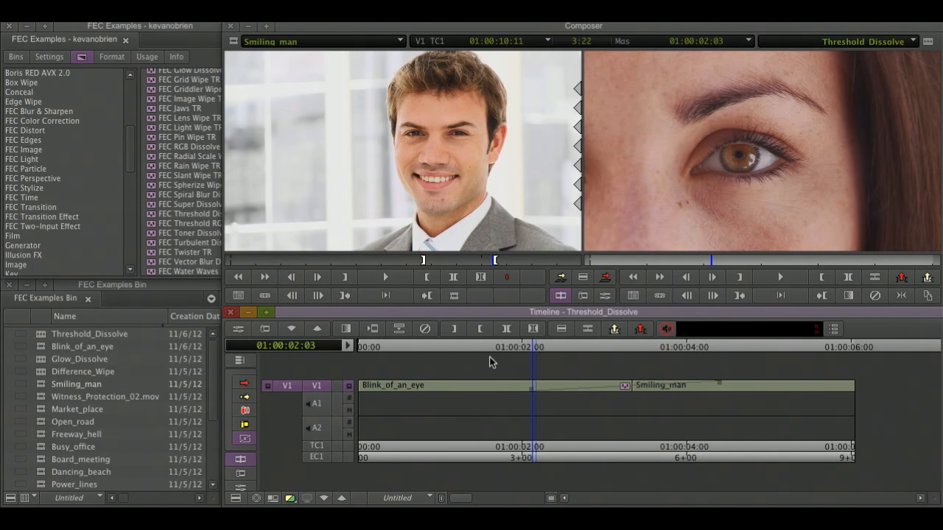
- Park midway through the Threshold Dissolve and set its Threshold to 60.98 and Softness to 36.0
key("F11")
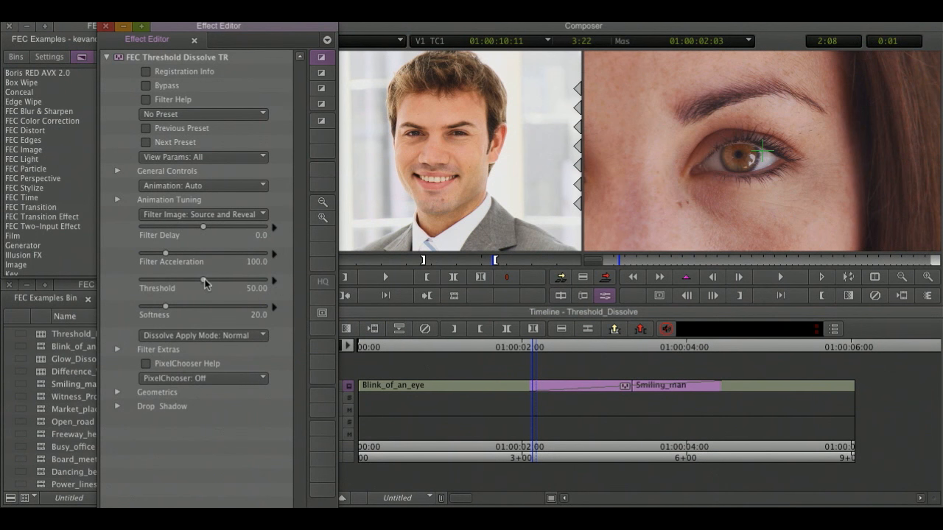
left_click(626, 347)
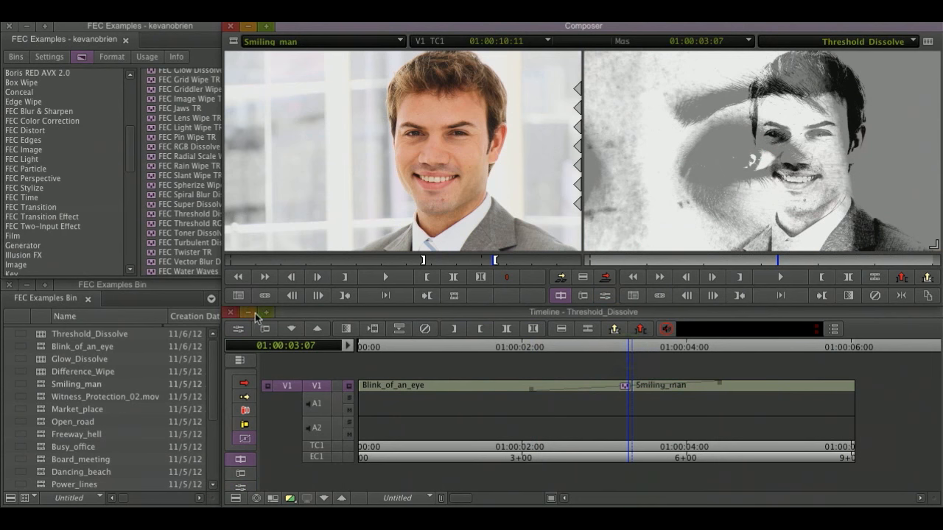
key("ctrl+8")
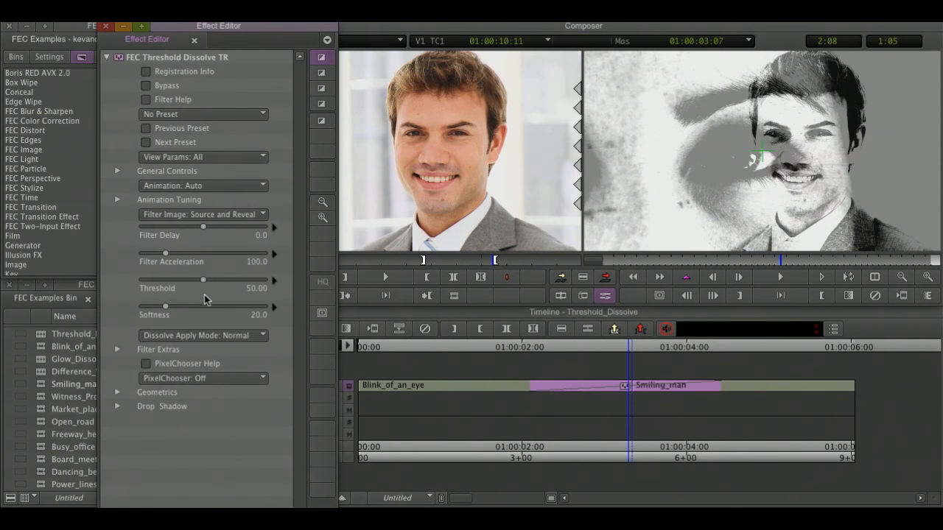
mouse_move(205, 280)
left_mouse_down()
mouse_move(227, 286)
mouse_move(203, 288)
mouse_move(215, 283)
left_mouse_up()
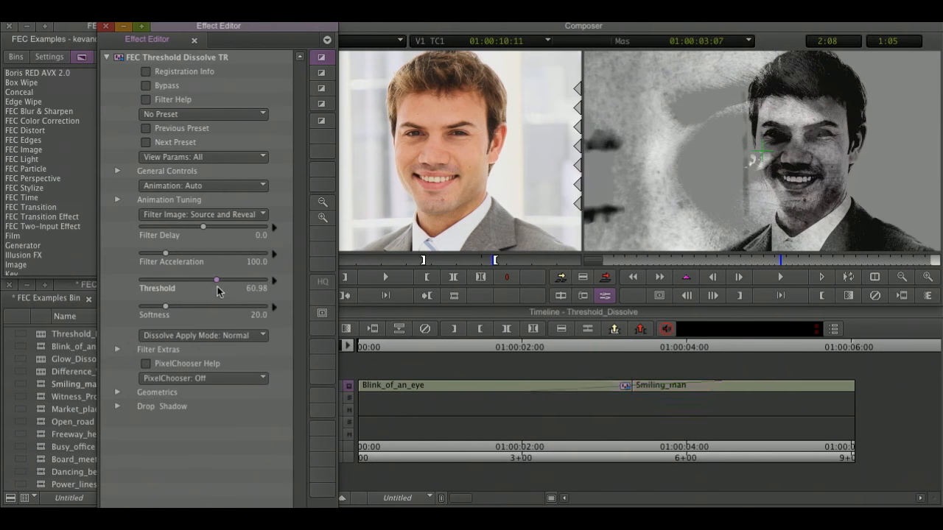
mouse_move(167, 309)
left_mouse_down()
mouse_move(203, 313)
mouse_move(177, 309)
left_mouse_up()
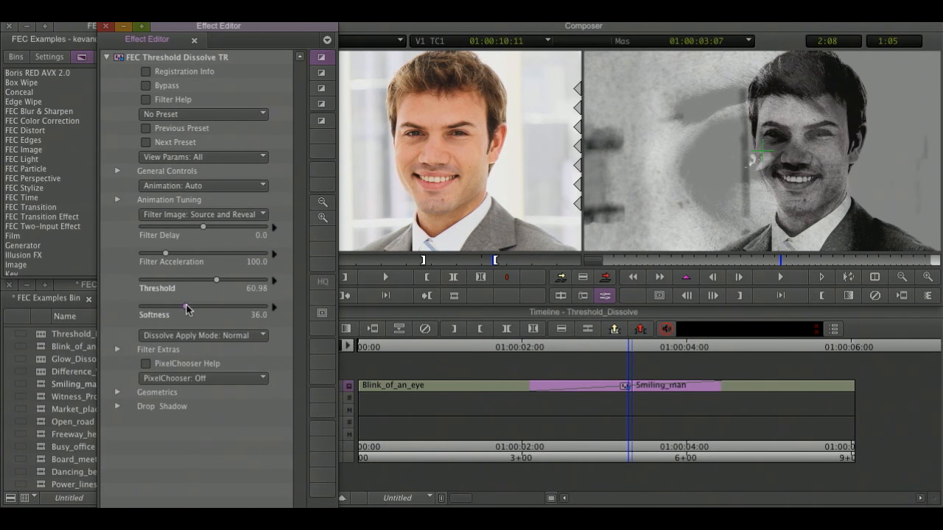
- Reveal the Threshold Dissolve's Filter Extras, try the Threshold: R option and return it to Luminance
left_click(118, 350)
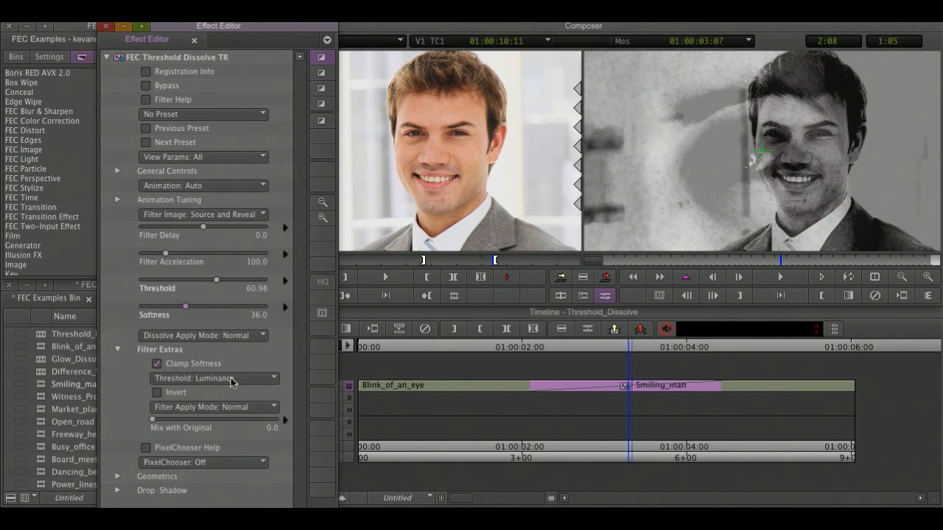
left_click(272, 380)
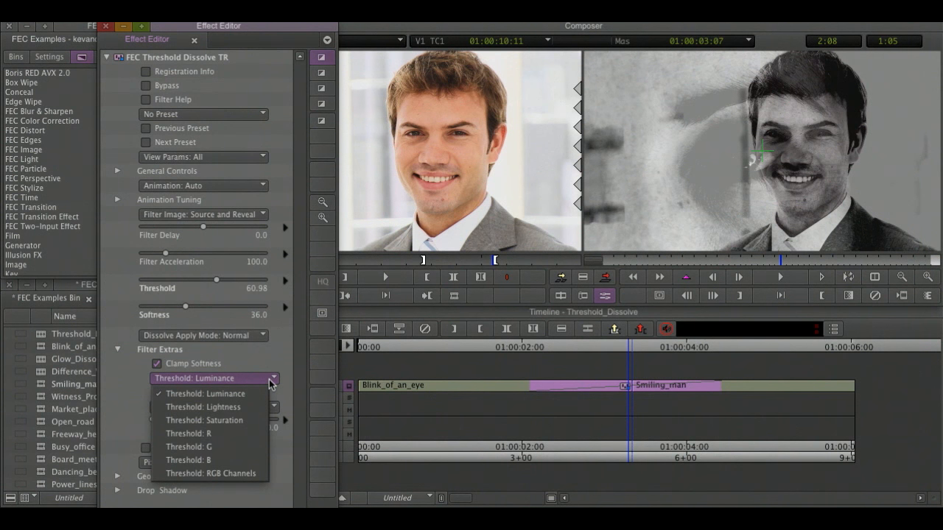
left_click(238, 433)
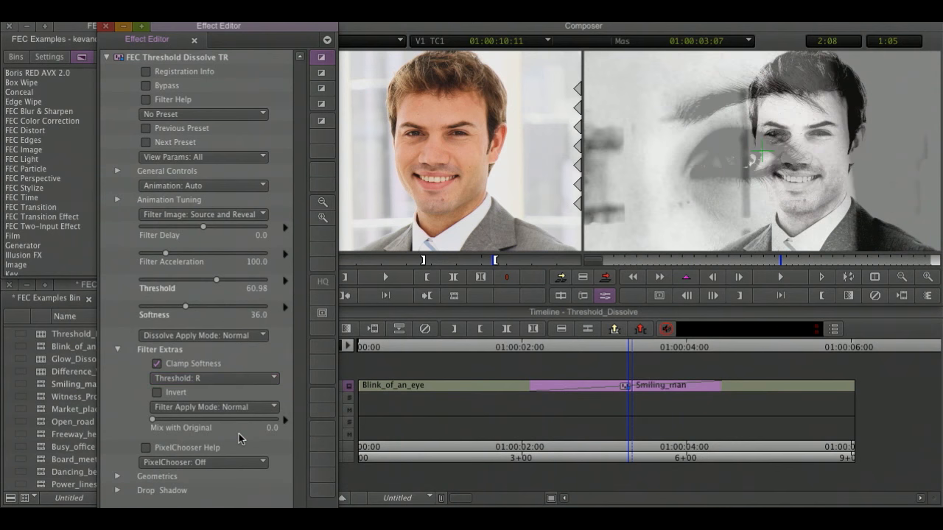
left_click(266, 379)
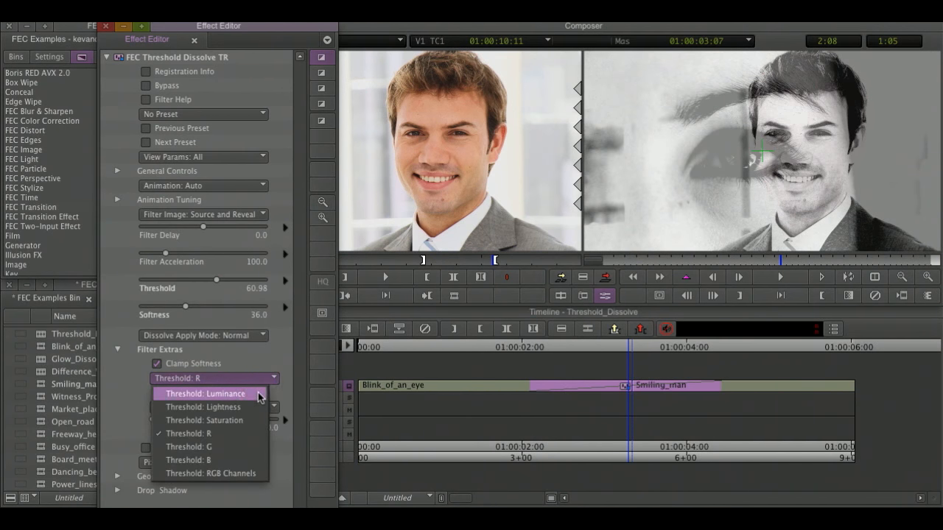
left_click(259, 395)
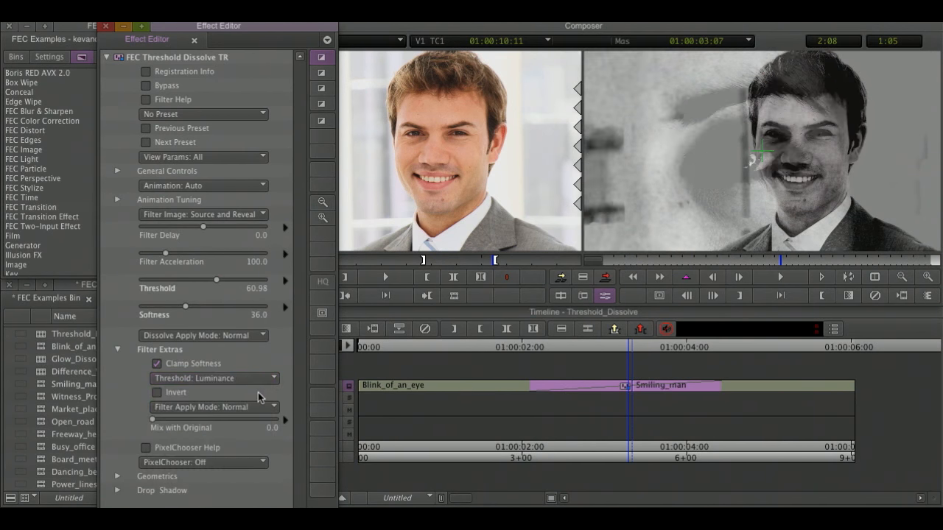
- Enable Invert for the Threshold Dissolve and scrub from the start of the transition
left_click(157, 394)
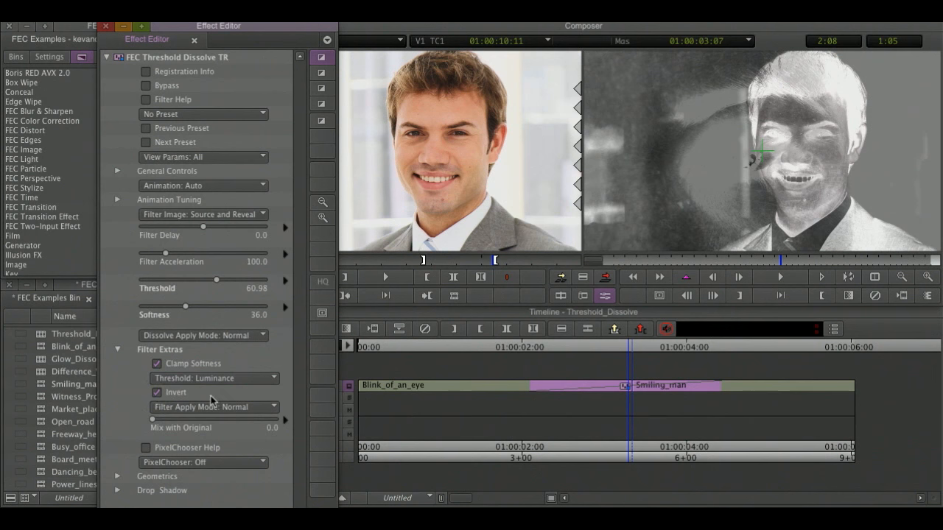
mouse_move(539, 343)
left_mouse_down()
mouse_move(717, 358)
mouse_move(545, 356)
left_mouse_up()
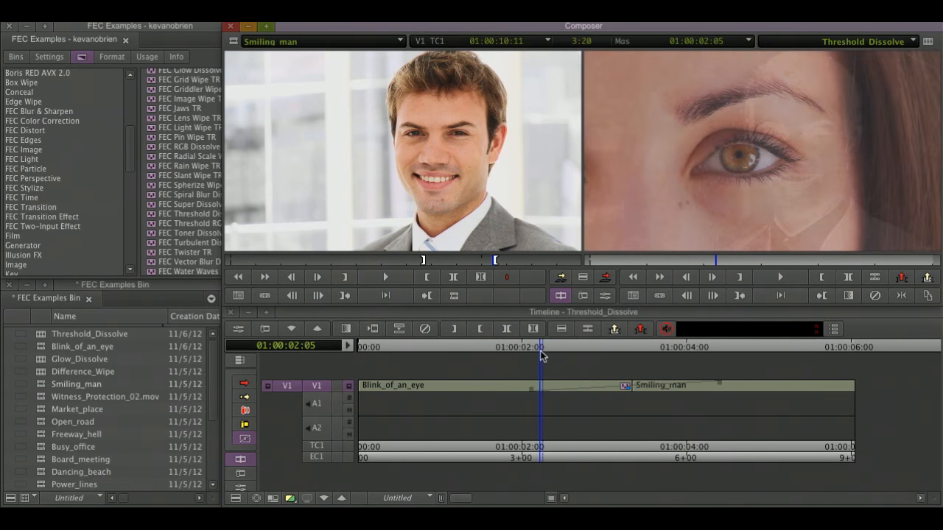
key("ctrl+8")
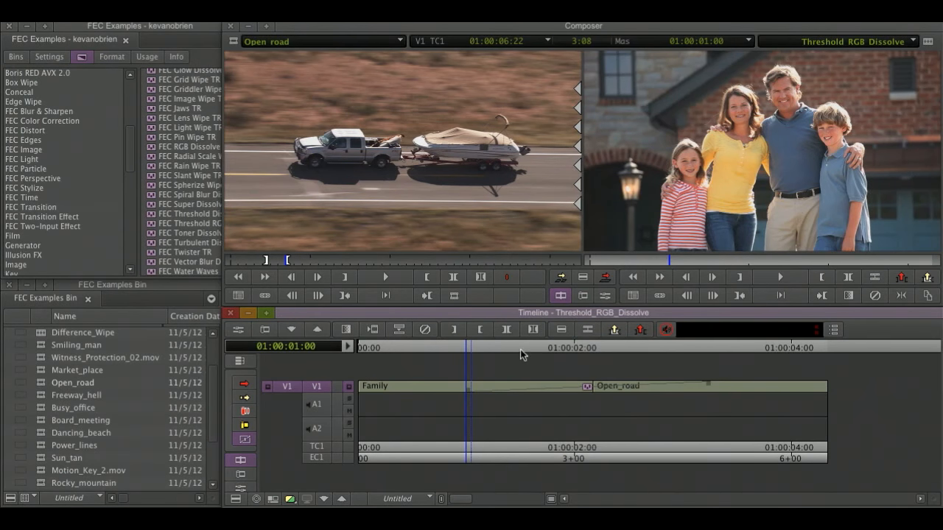
- Play the Threshold RGB Dissolve between Family and Open_road twice, and return to the start of the transition
key("space")
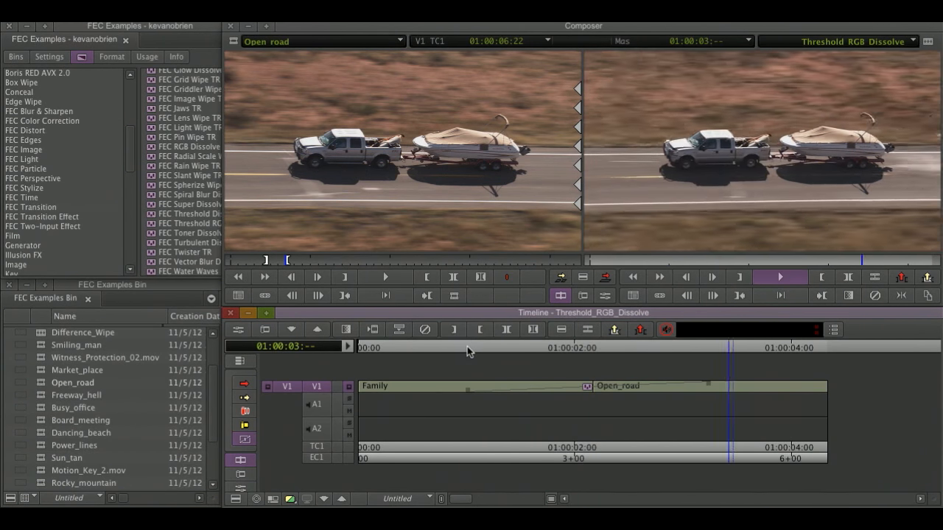
key("space")
left_click(466, 346)
key("space")
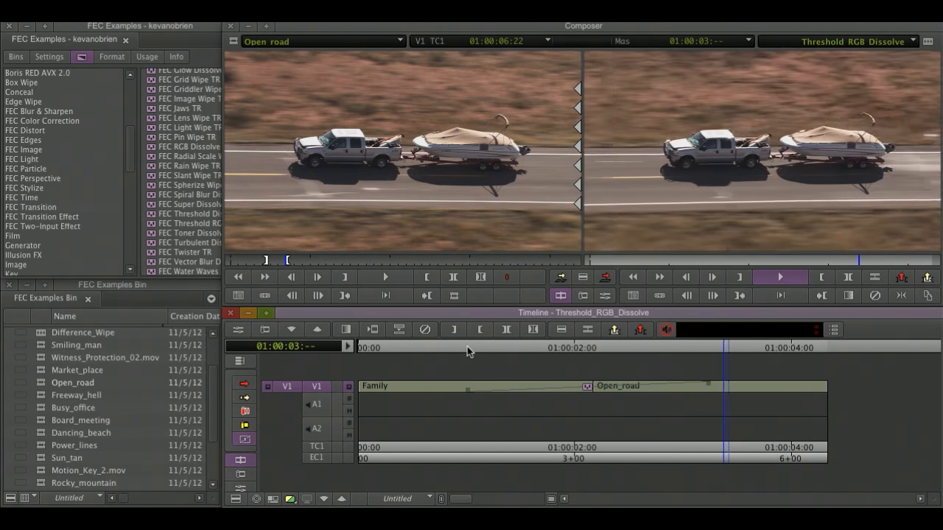
key("space")
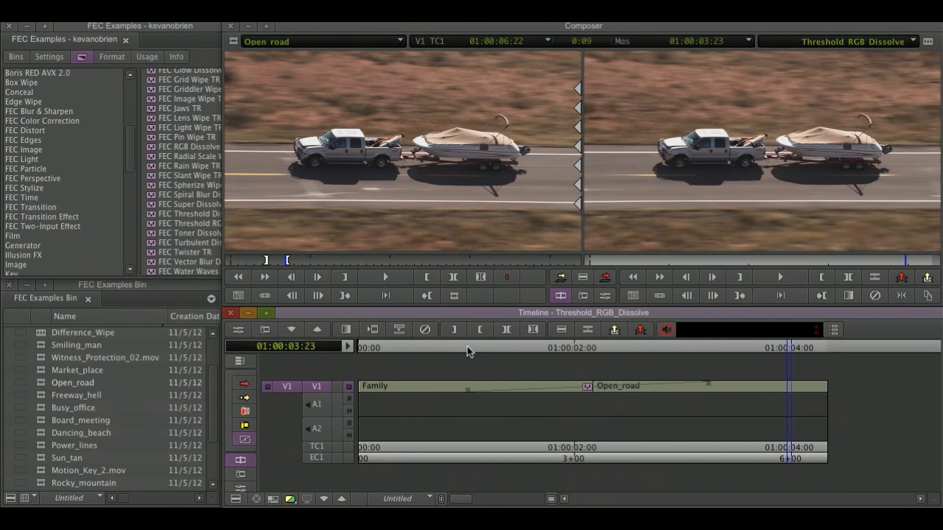
left_click(467, 346)
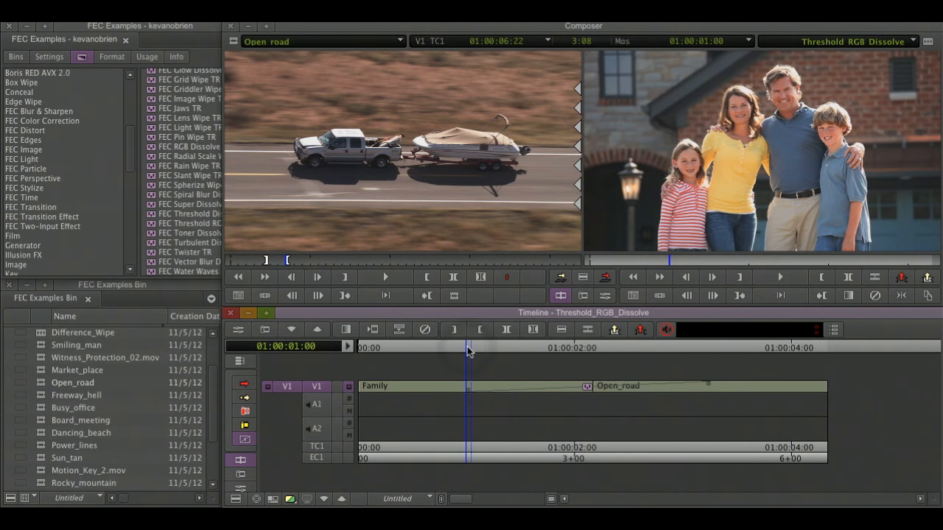
- Park midway through the Threshold RGB Dissolve and set its Red Threshold to 75.61 and Green Threshold to 50.61
key("ctrl+8")
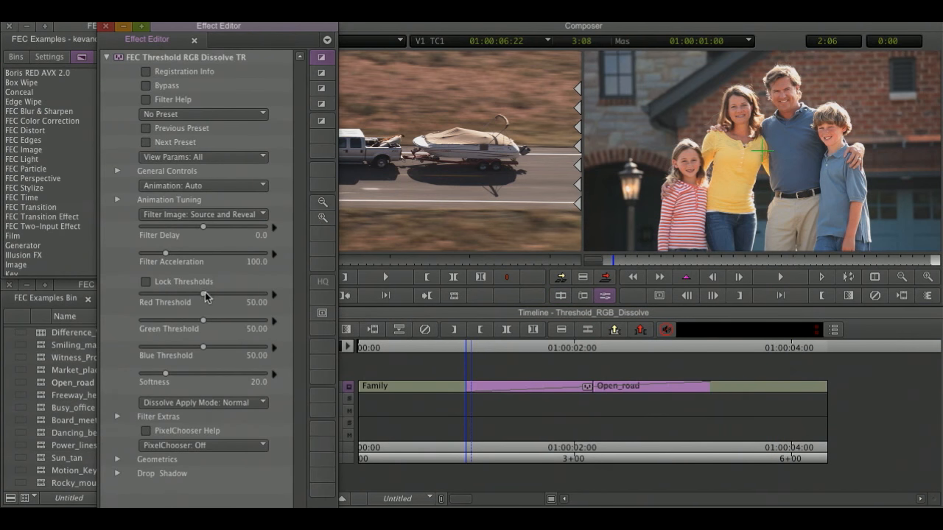
left_click_drag(204, 296, 175, 296)
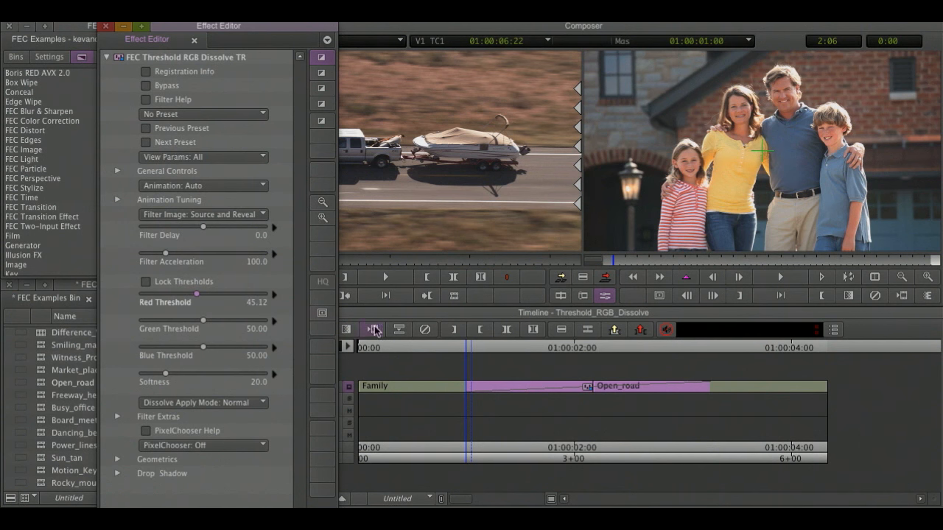
left_click(589, 352)
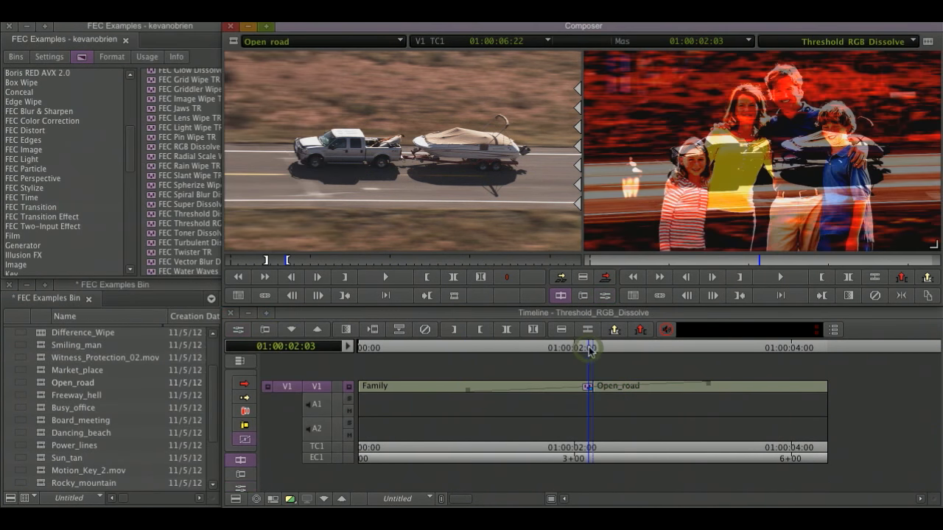
left_click(345, 329)
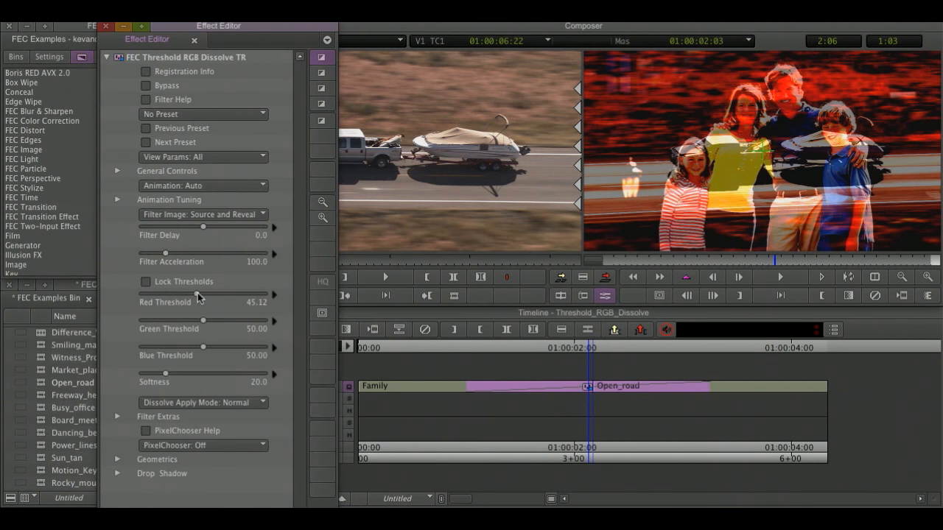
left_click_drag(201, 297, 189, 326)
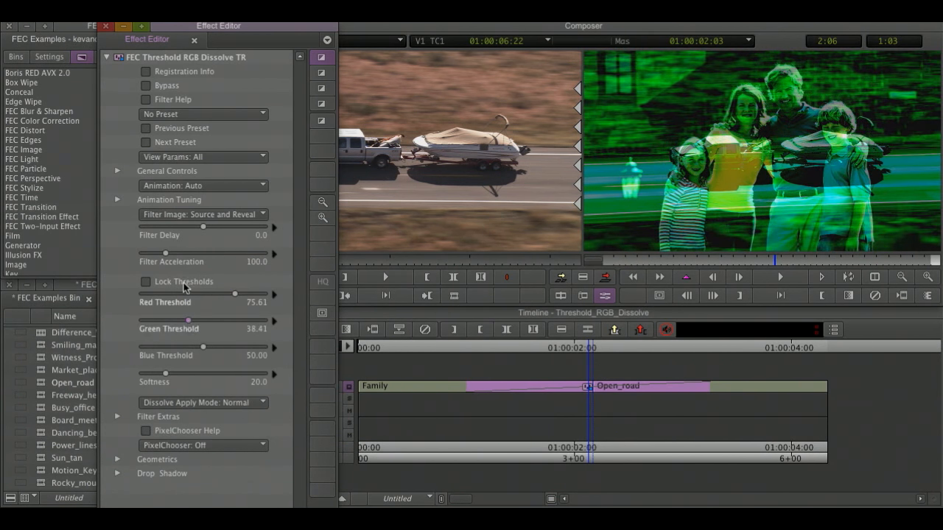
left_click_drag(193, 325, 205, 326)
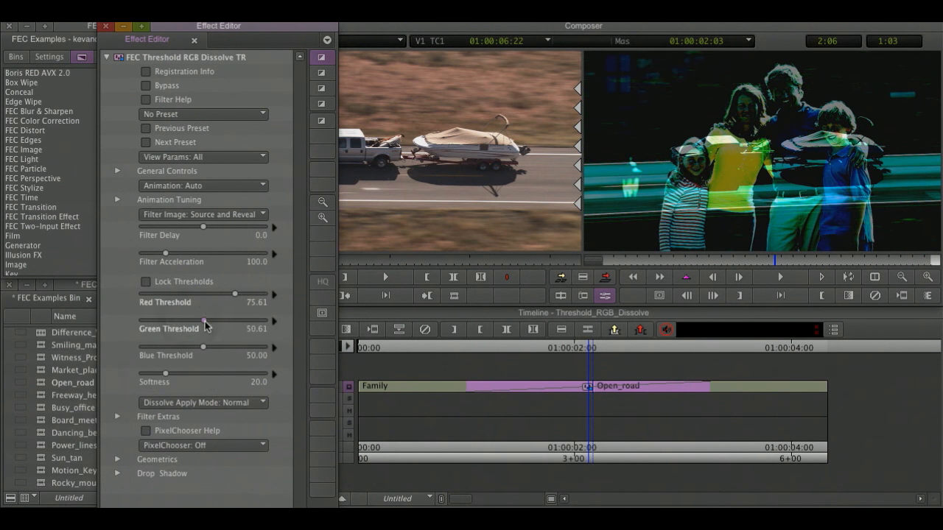
- Lock the thresholds together, adjust the shared Red Threshold to 51.83, and unlock them again
left_click(147, 282)
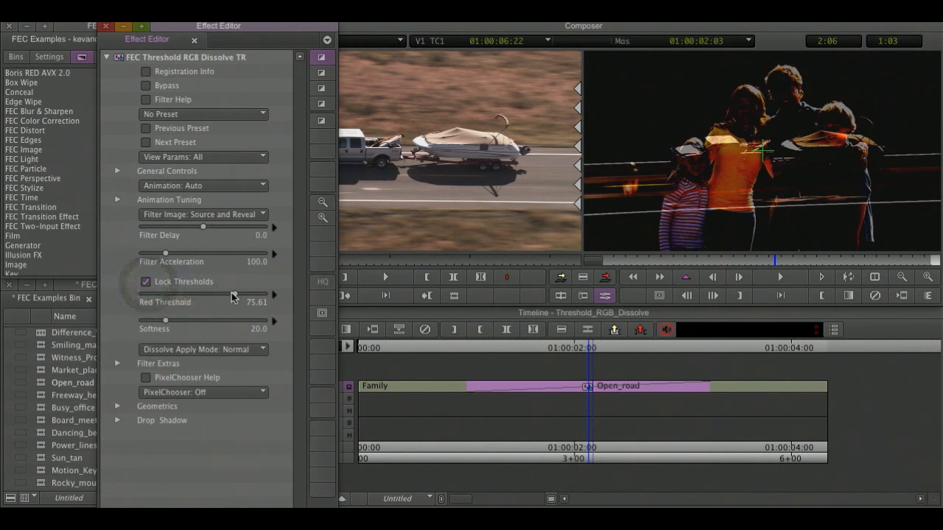
left_click_drag(236, 298, 206, 297)
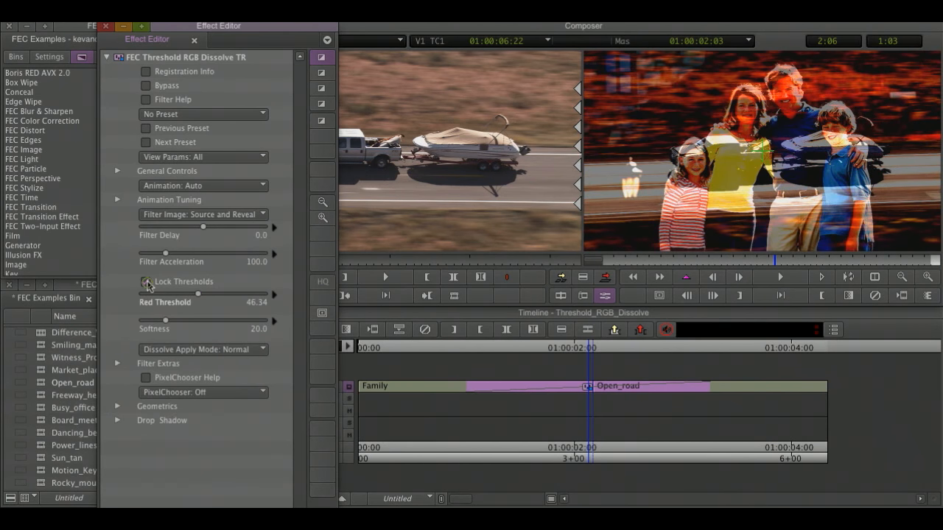
left_click(147, 283)
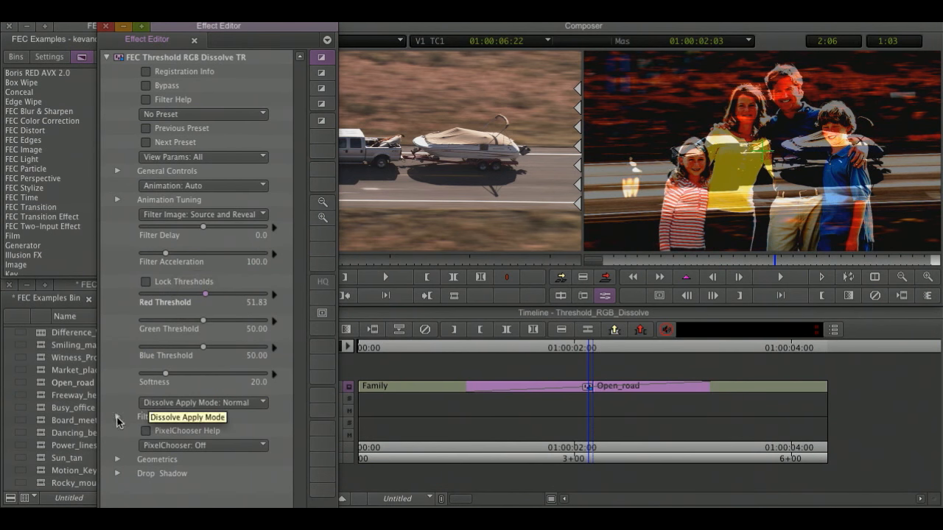
- Reveal the Threshold RGB Dissolve's Filter Extras and enable Invert Red Channel, Invert Green Channel and Invert Blue Channel
left_click(119, 418)
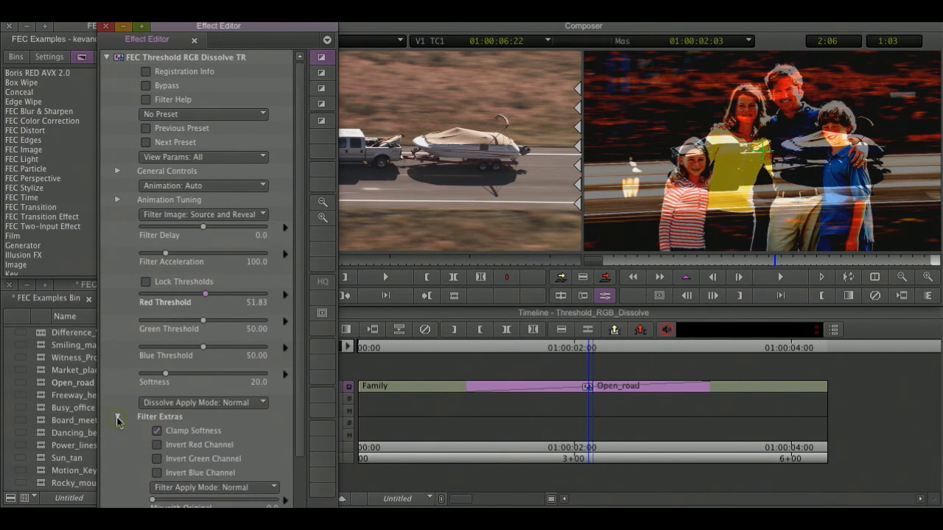
left_click(157, 446)
left_click(157, 460)
left_click(157, 472)
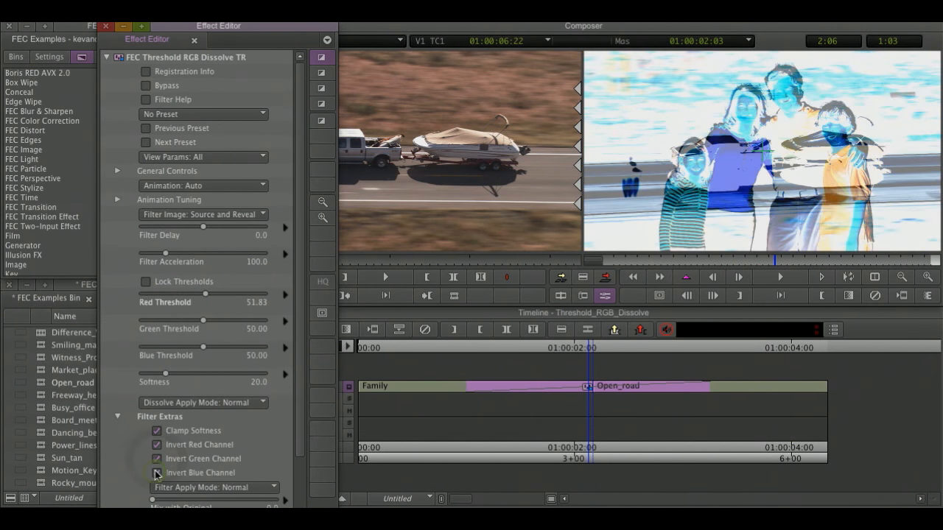
- Disable Invert Green Channel and Invert Blue Channel, and scrub the Threshold RGB Dissolve from the start of the transition
left_click(157, 458)
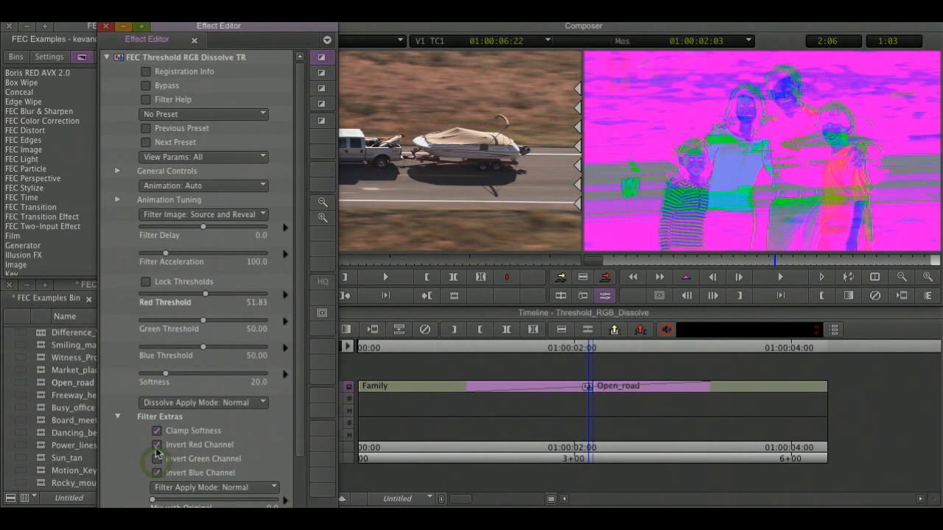
left_click(158, 473)
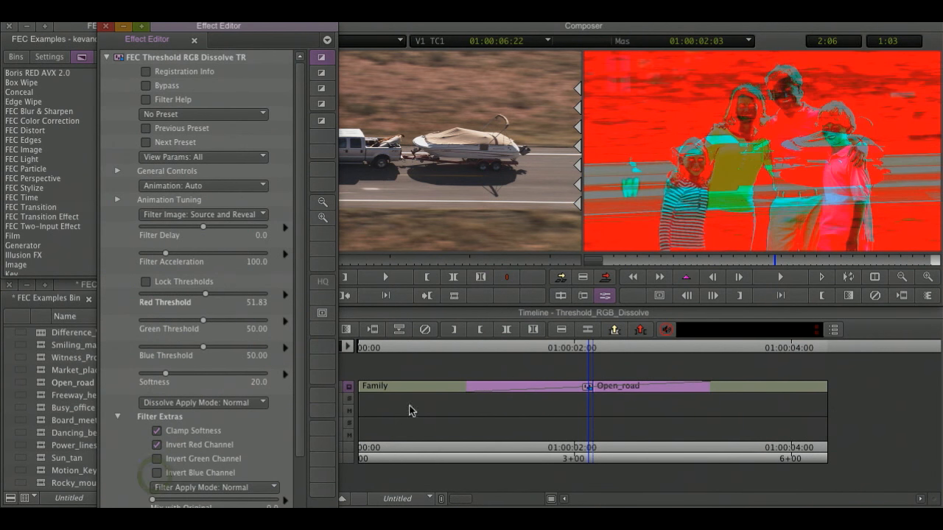
left_click(469, 348)
left_click_drag(470, 348, 480, 375)
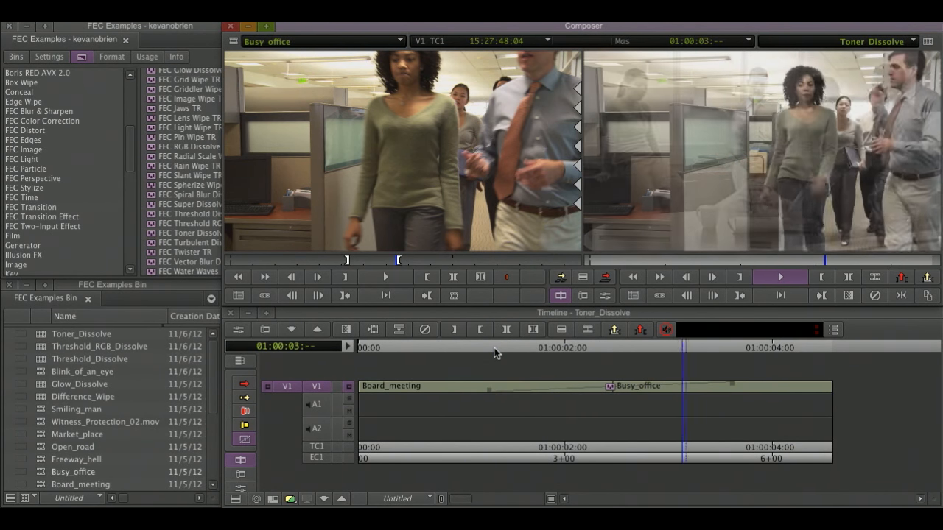
- Play the Toner Dissolve between Board_meeting and Busy_office, and return to the start of the transition
left_click(494, 352)
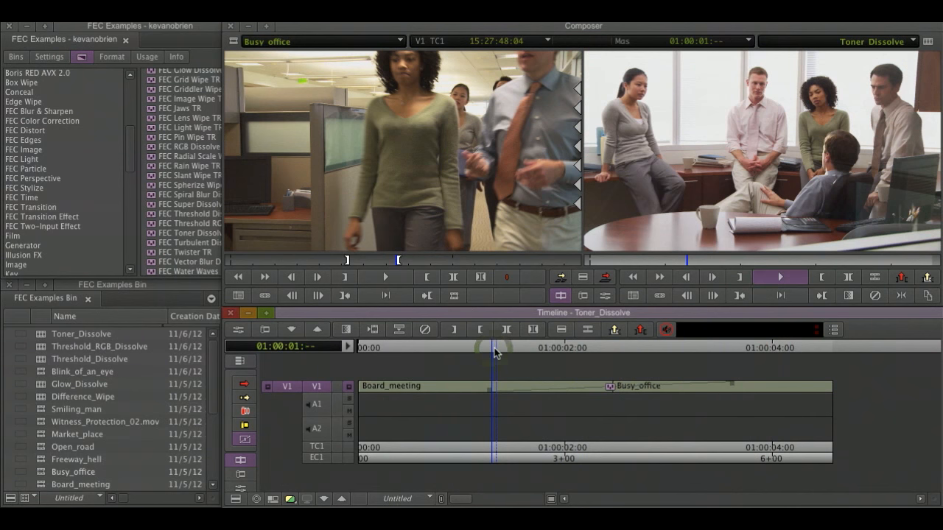
key("space")
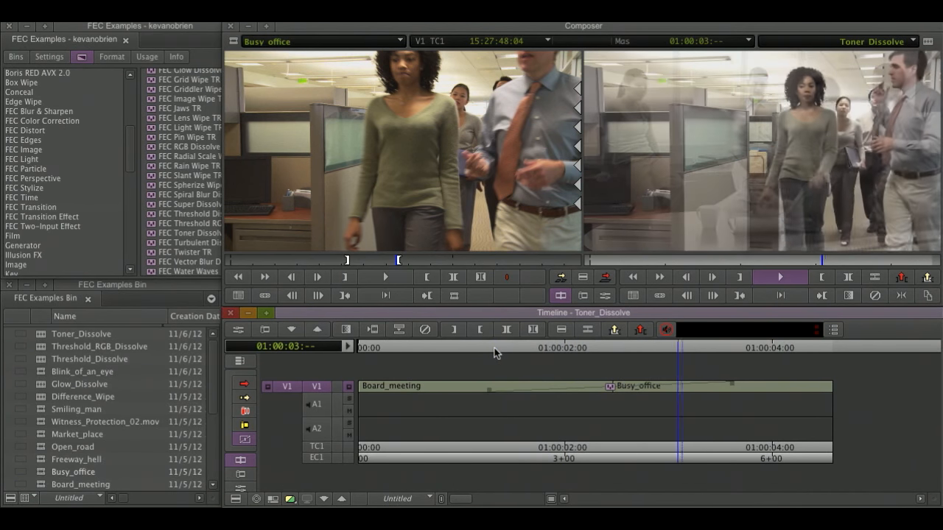
left_click(494, 352)
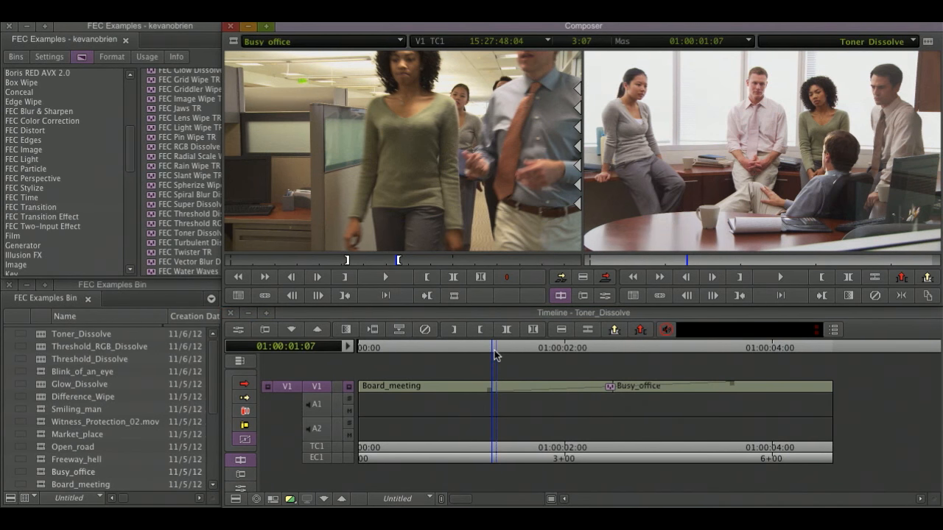
- Enable Use Midtones Color for the Toner Dissolve, set the Midtones colour to blue, and preview midway through the transition
key("super+8")
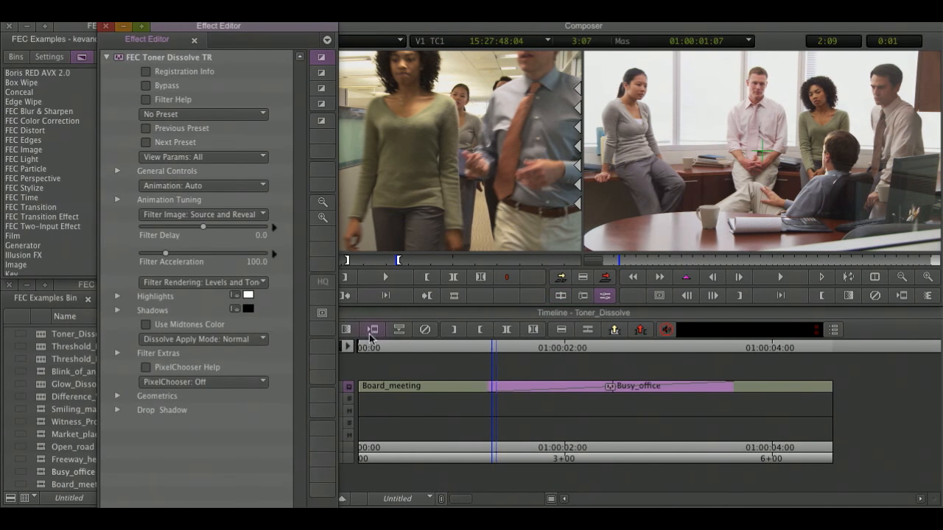
left_click(147, 327)
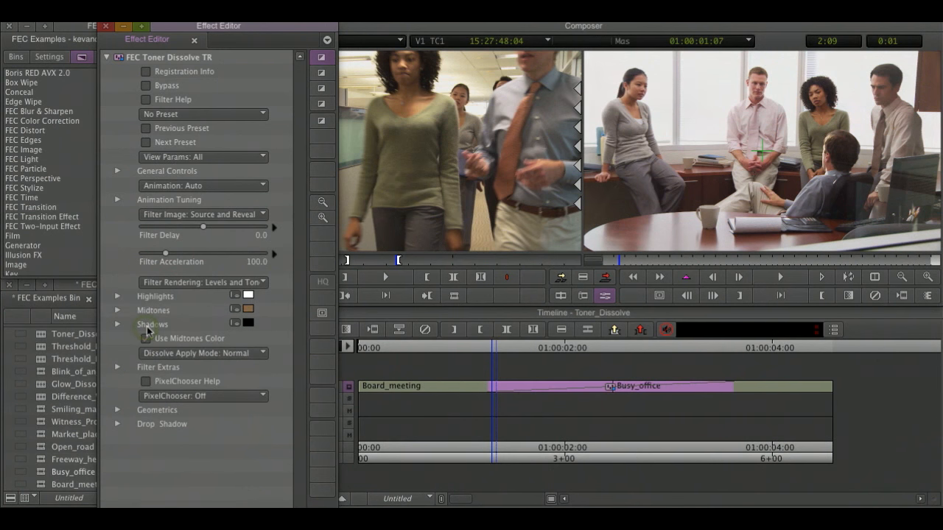
left_click(237, 308)
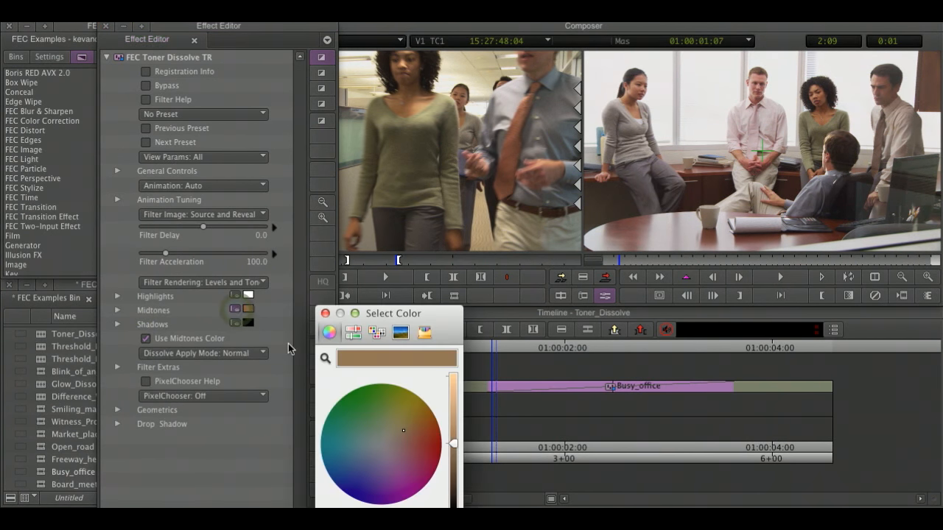
left_click_drag(404, 430, 358, 473)
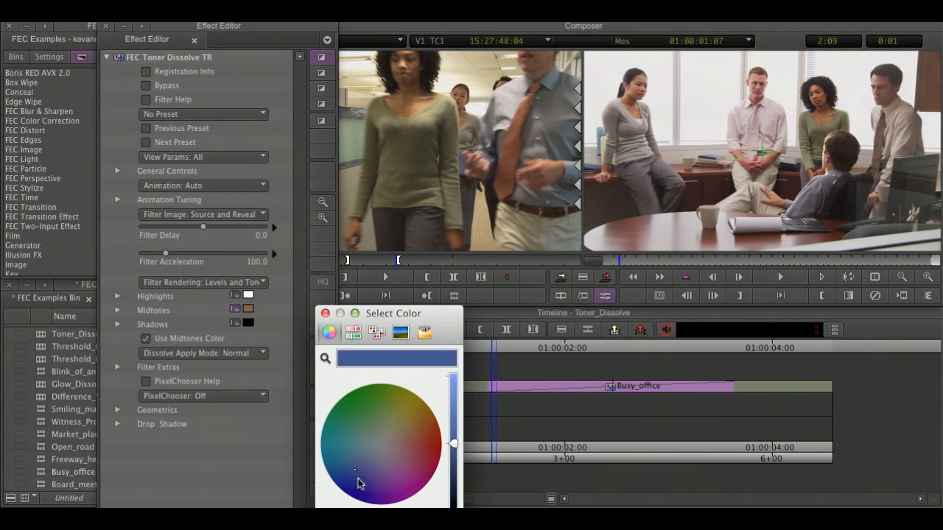
key("Return")
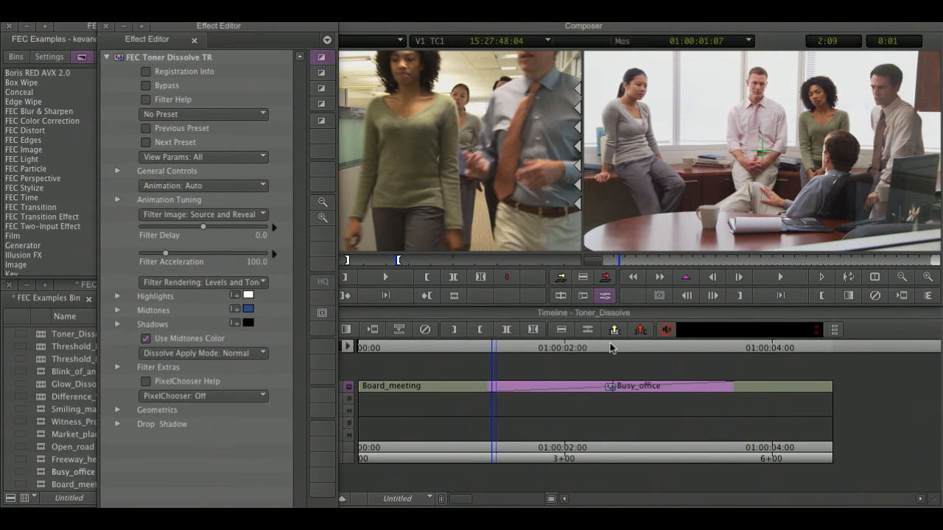
left_click(609, 347)
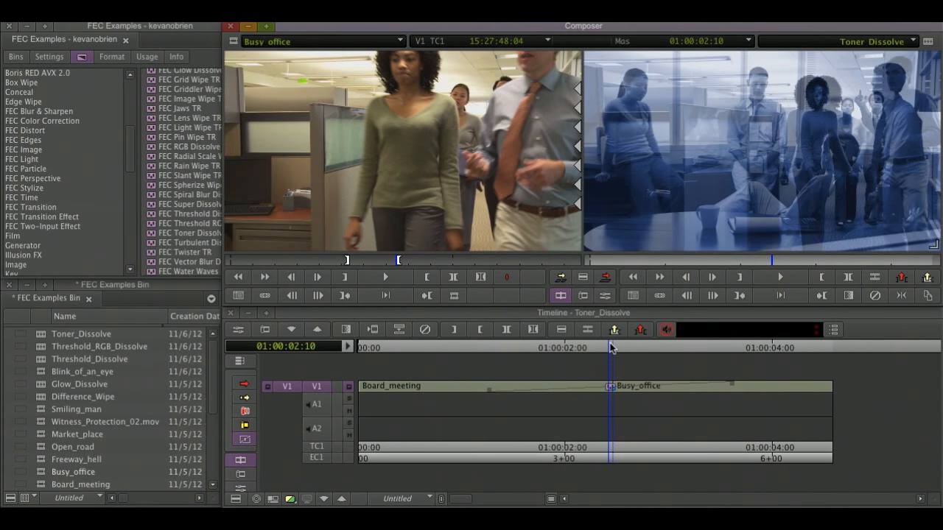
mouse_move(610, 347)
left_mouse_down()
mouse_move(524, 349)
mouse_move(713, 352)
mouse_move(616, 358)
left_mouse_up()
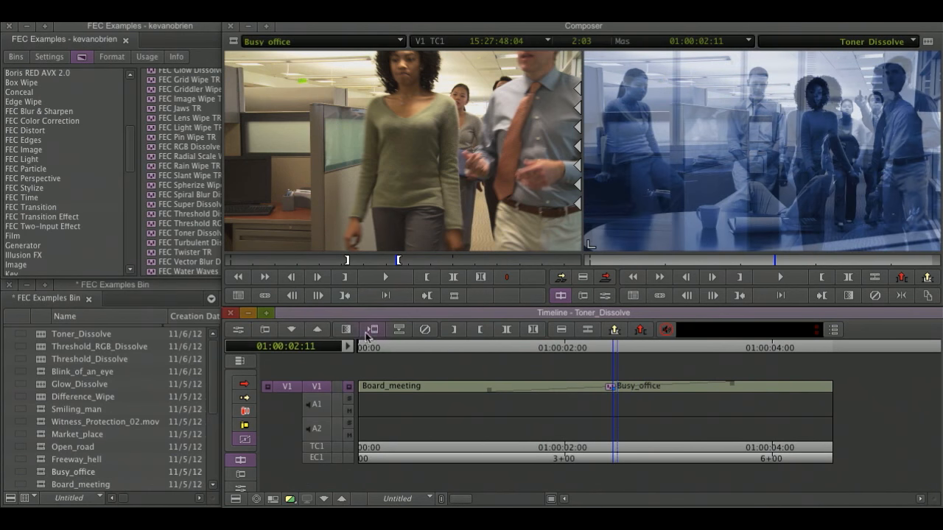
- Change the Toner Dissolve's Midtones colour to red and scrub around the middle of the transition
left_click(367, 331)
left_click(237, 309)
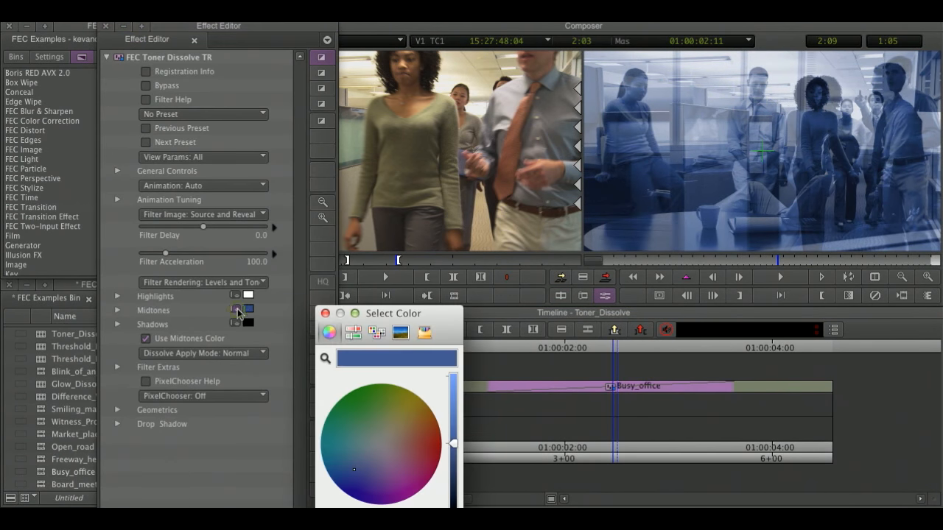
left_click(426, 449)
key("Return")
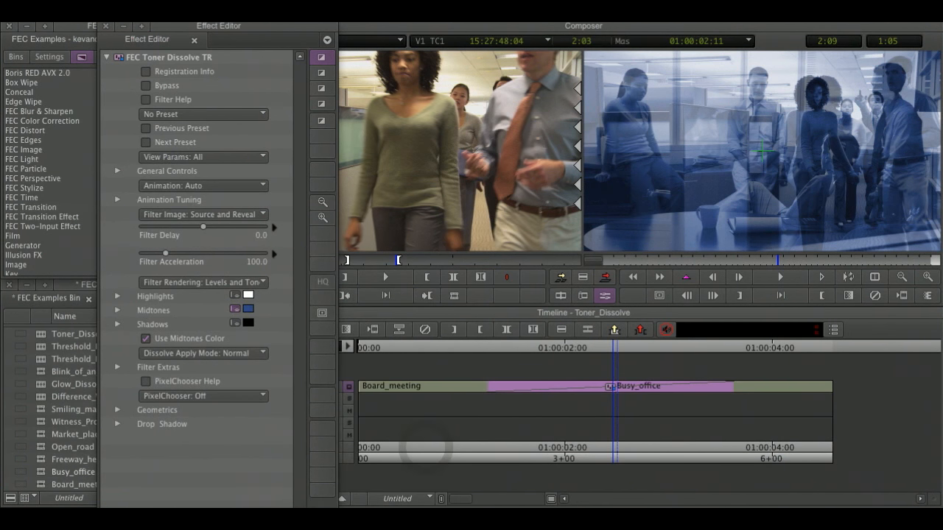
mouse_move(616, 350)
left_mouse_down()
mouse_move(524, 351)
mouse_move(686, 365)
mouse_move(614, 367)
left_mouse_up()
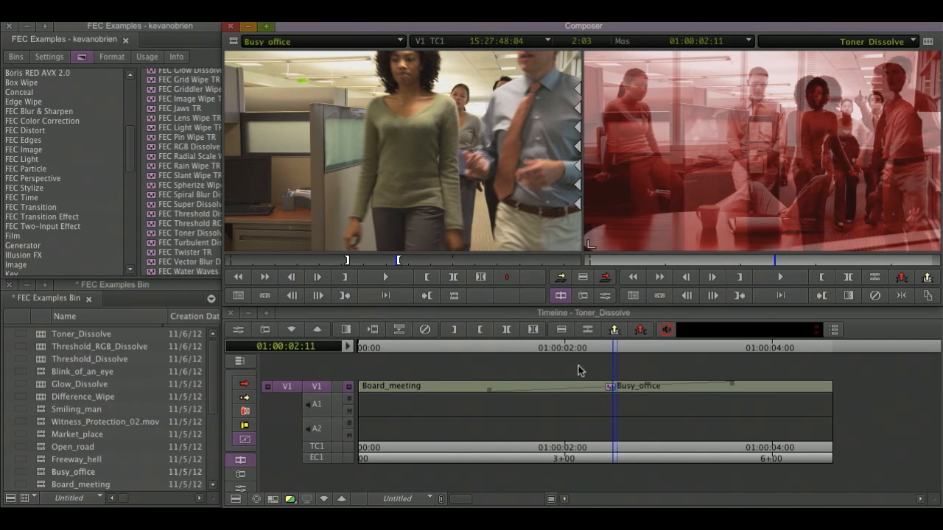
- Open the Toner Dissolve's effect settings, expand Filter Extras and lower Gamma to 50.9
key("ctrl+8")
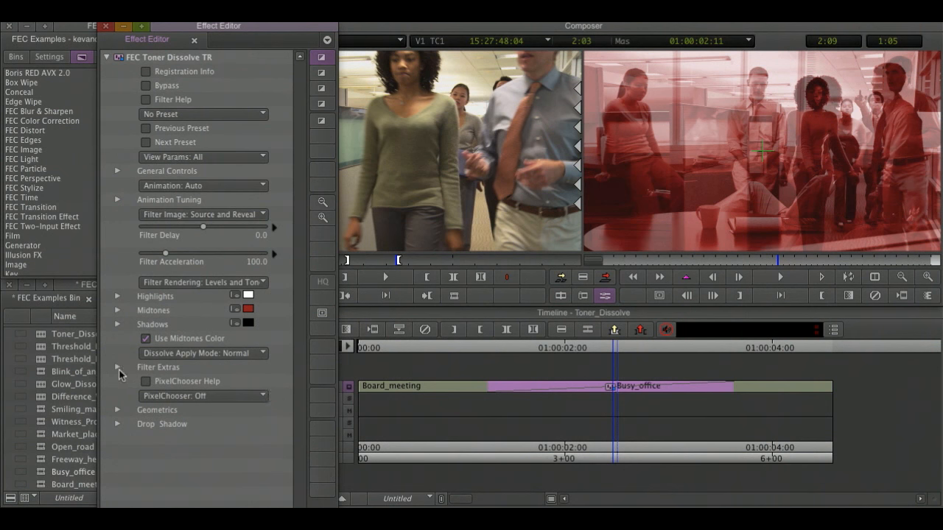
left_click(118, 367)
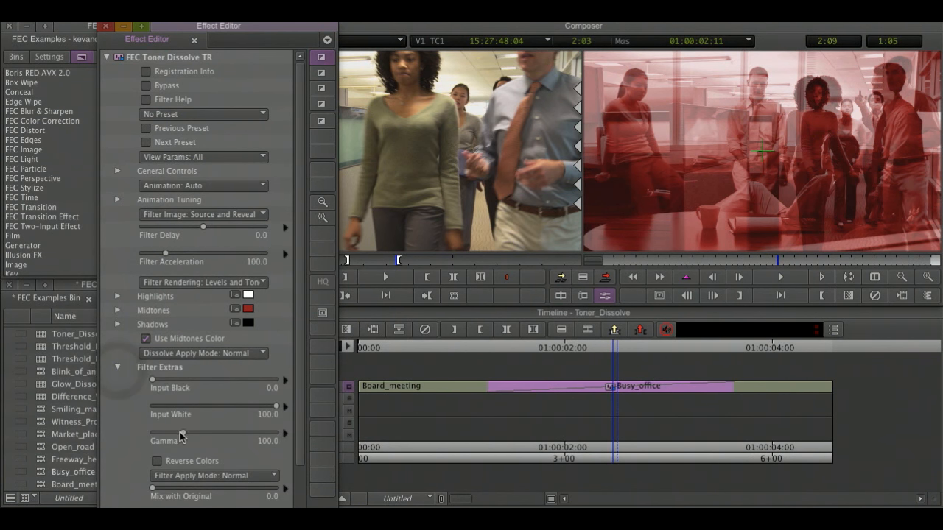
left_click_drag(174, 436, 164, 436)
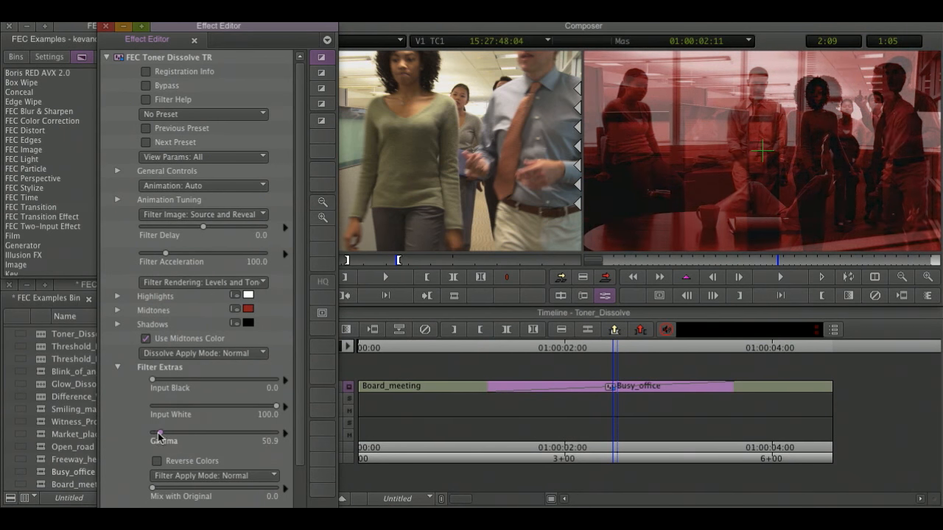
- Set the Toner Dissolve's Filter Apply Mode to Scale Multiply and scrub through the transition from its start
left_click(271, 479)
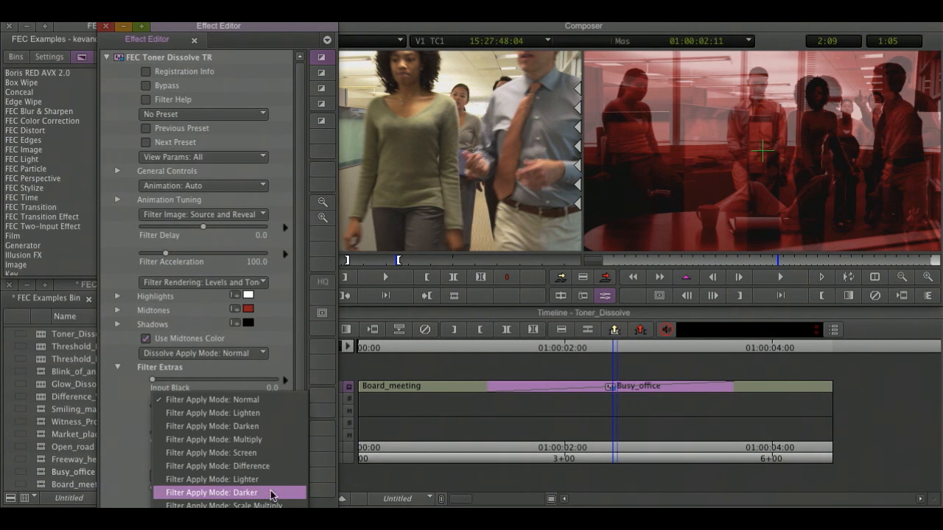
left_click(270, 505)
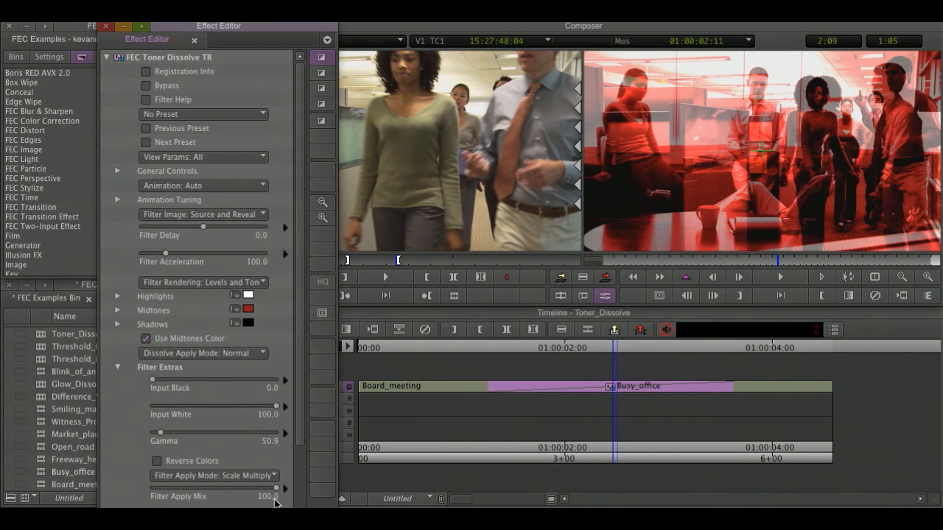
left_click(499, 347)
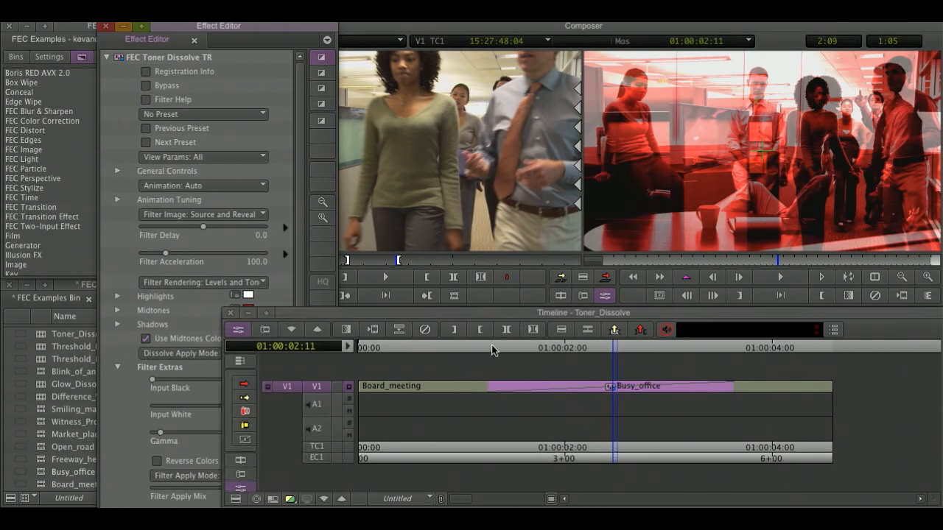
left_click_drag(498, 347, 650, 369)
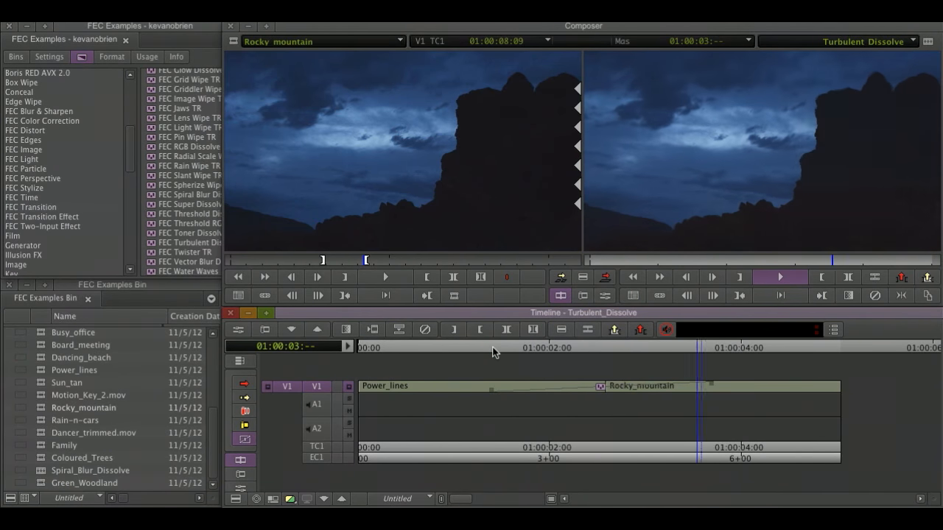
- Play the Turbulent Dissolve between Power_lines and Rocky_mountain, and scrub from its start to midway through the transition
left_click(492, 349)
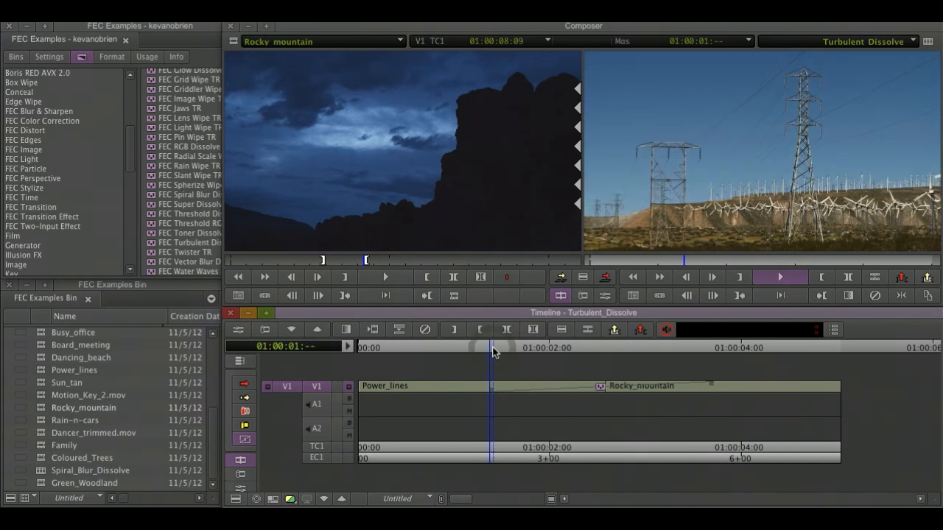
key("space")
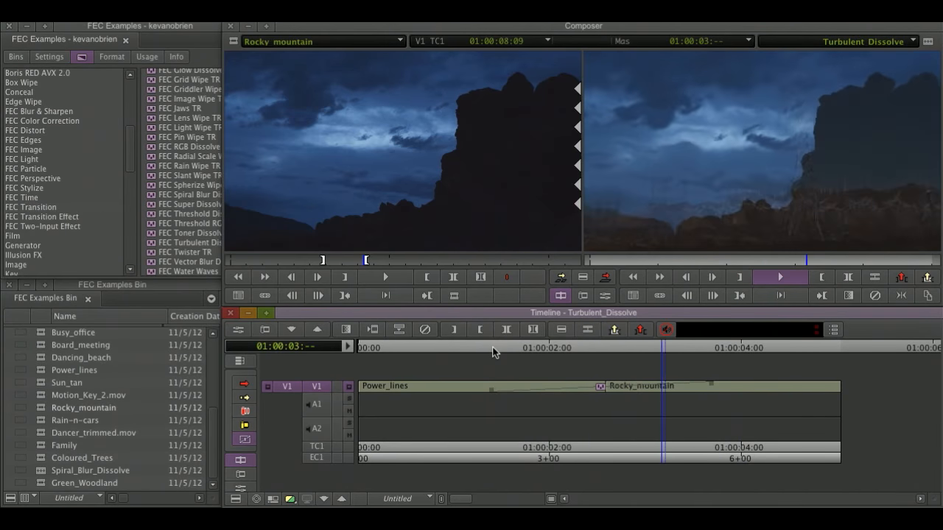
left_click(491, 349)
left_click_drag(491, 351, 607, 363)
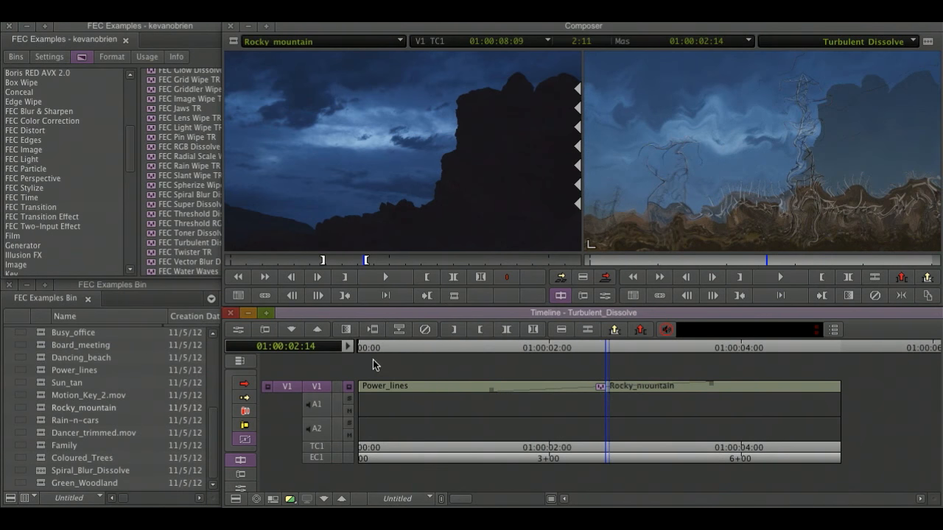
- Set the Turbulent Dissolve's Dissolve Apply Mode to Screen and scrub back to the start of the transition
key("super+8")
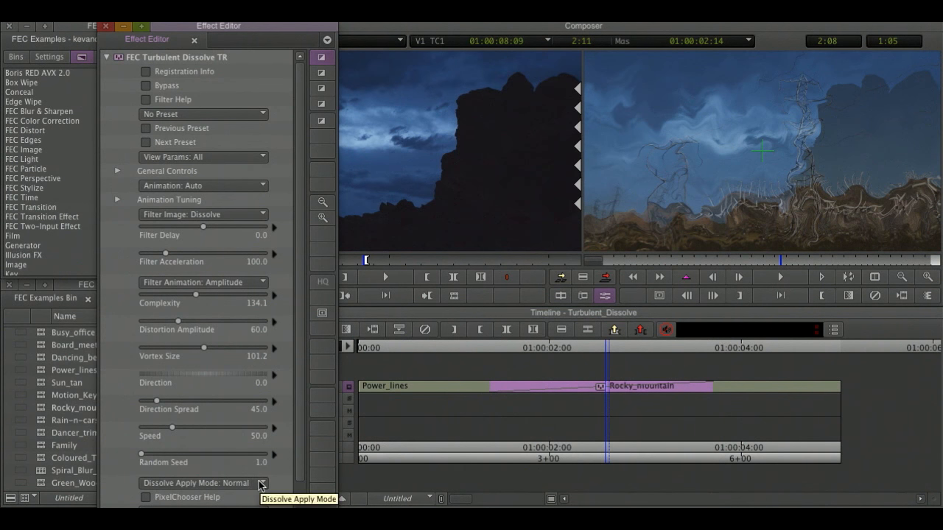
left_click(260, 486)
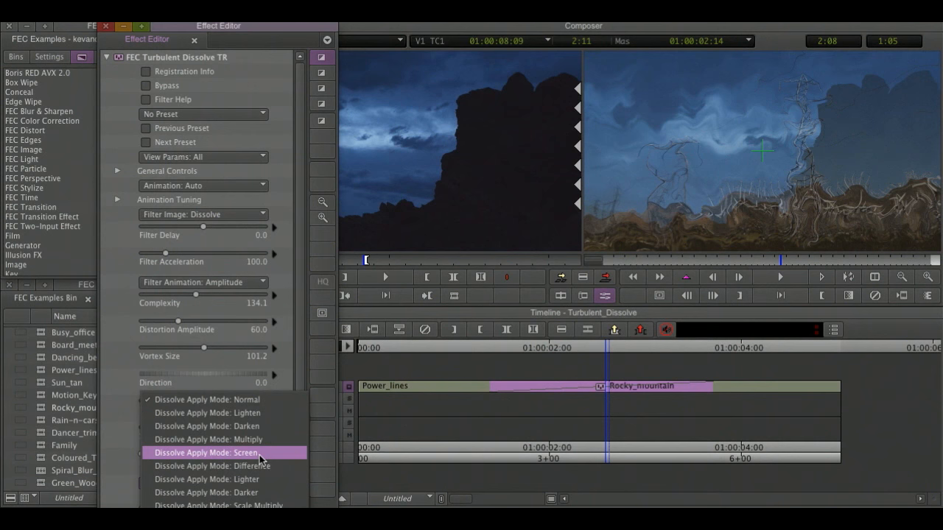
left_click(259, 455)
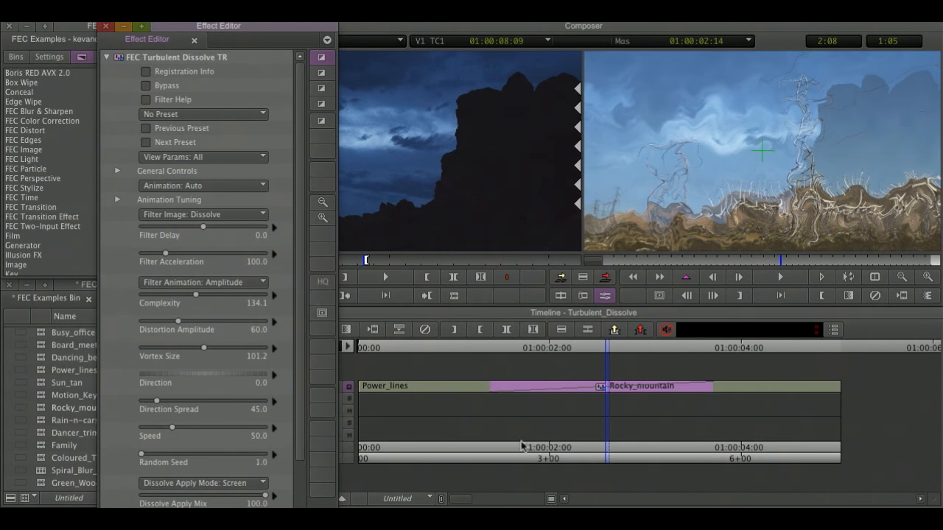
left_click(607, 355)
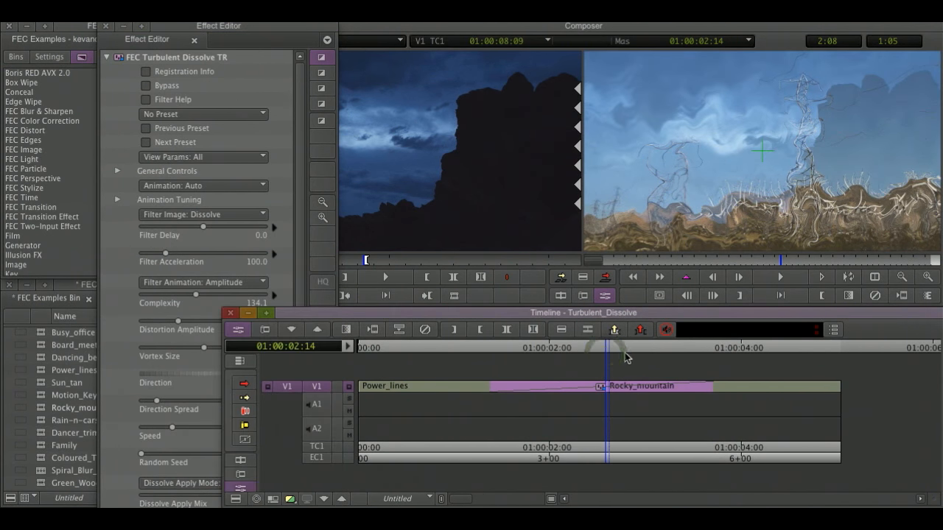
left_click_drag(607, 355, 496, 349)
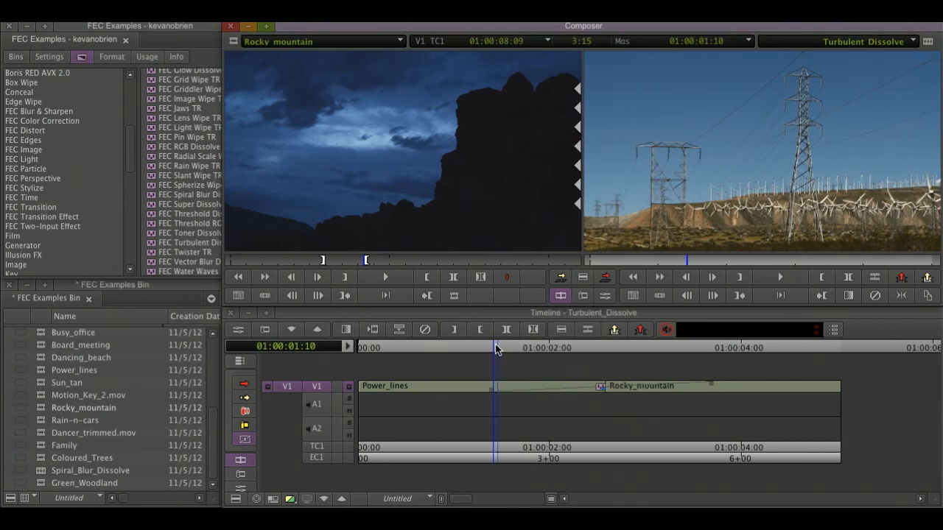
- Set the Turbulent Dissolve's Filter Image to Source and Reveal, enable Reverse Direction on Reveal, and scrub the transition from its start
key("ctrl+8")
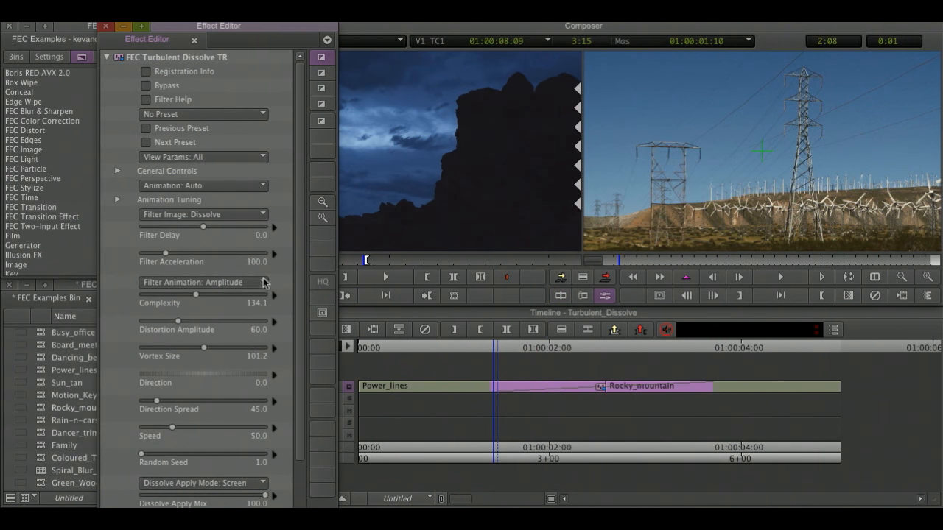
left_click(262, 215)
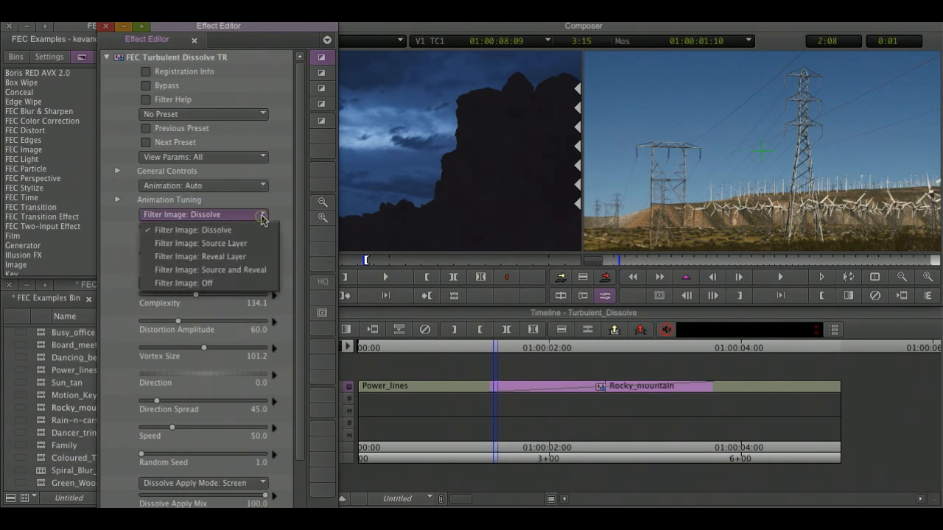
left_click(255, 270)
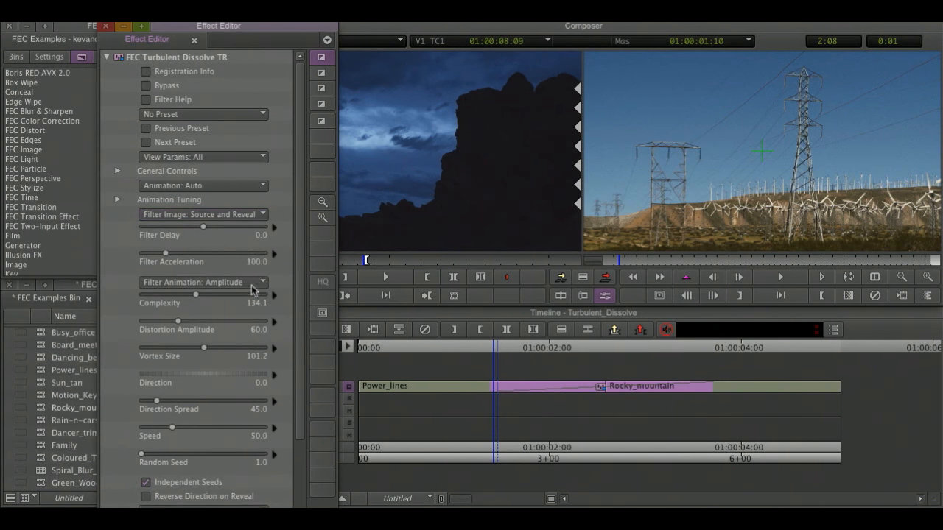
left_click_drag(297, 374, 286, 422)
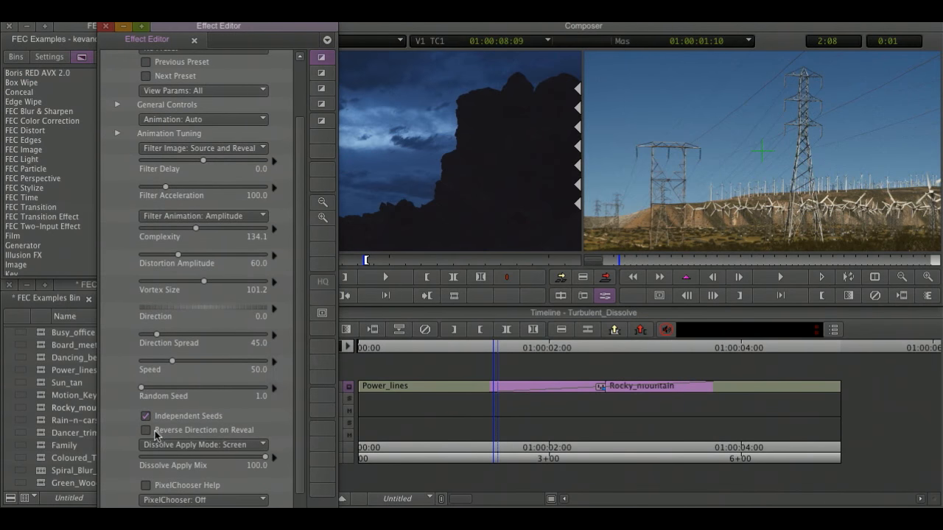
left_click(146, 430)
left_click_drag(495, 356, 568, 358)
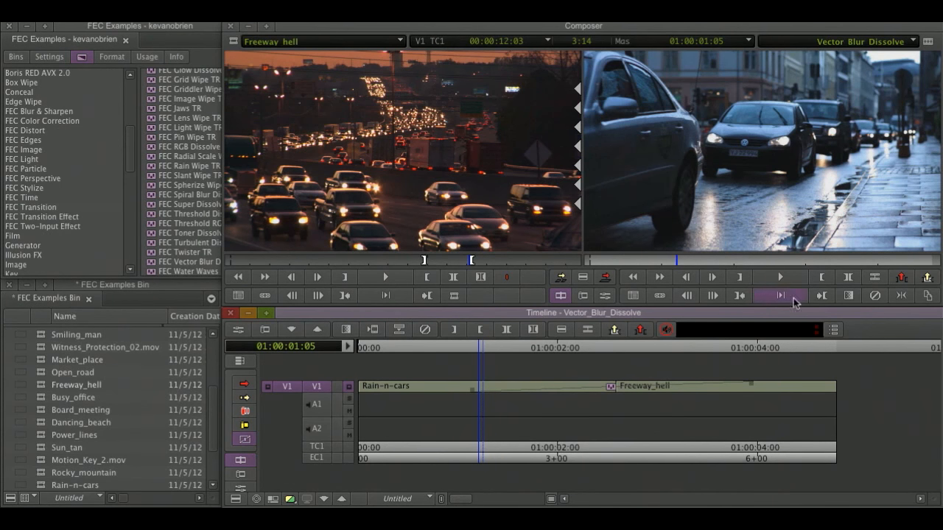
- Play the Vector Blur Dissolve between Rain-n-cars and Freeway_hell twice, and return to the start of the transition
key("space")
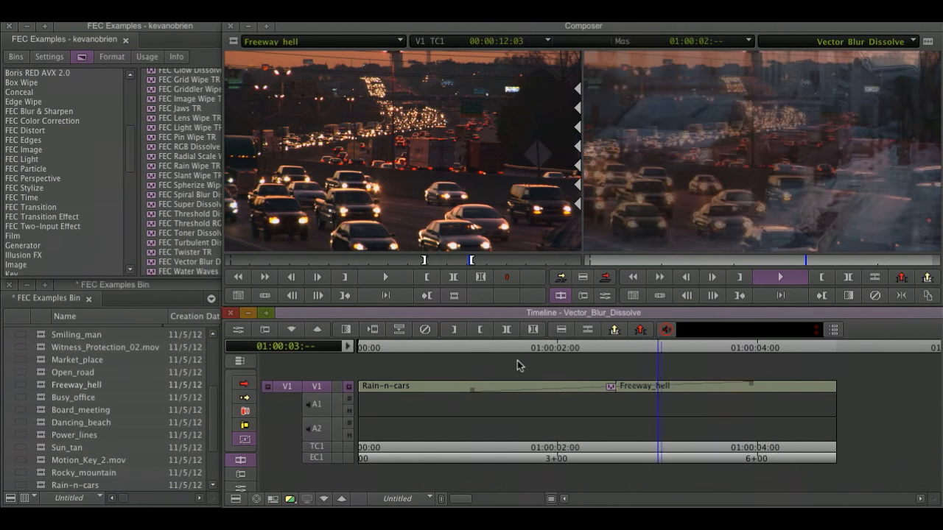
left_click(480, 351)
key("space")
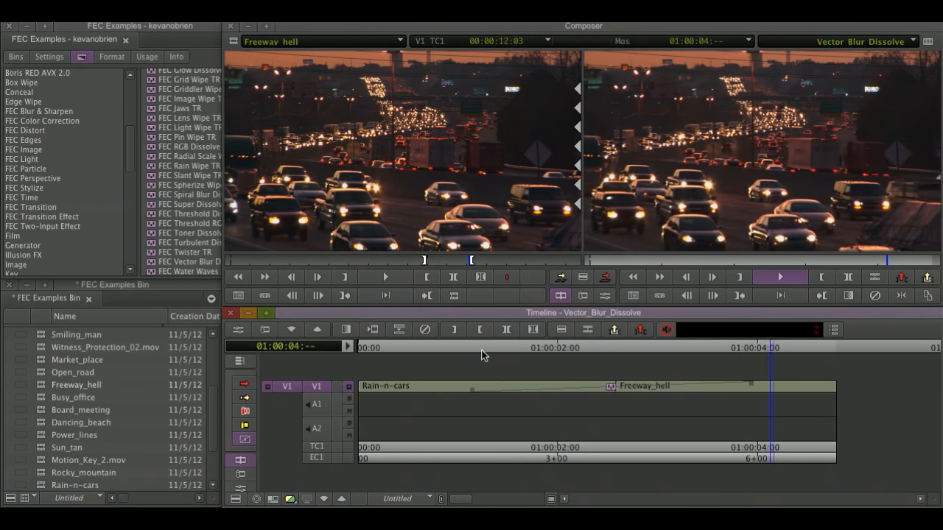
left_click(481, 355)
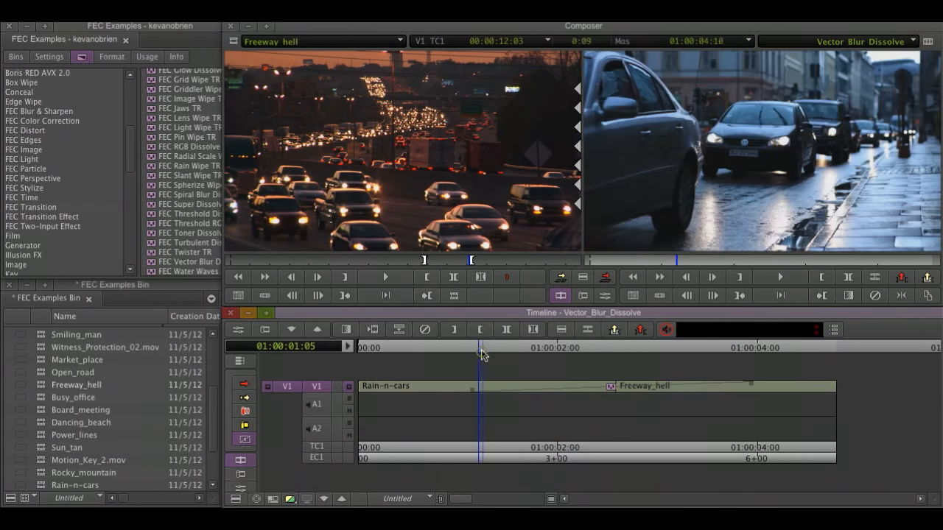
- Move midway through the Vector Blur Dissolve and set its Dissolve Apply Mode to Screen
left_click(609, 350)
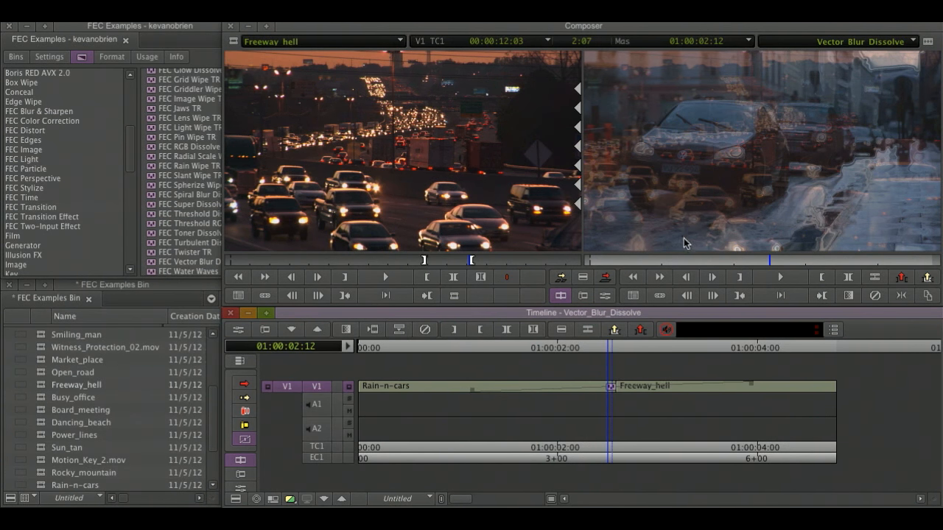
left_click(605, 346)
key("shift+F10")
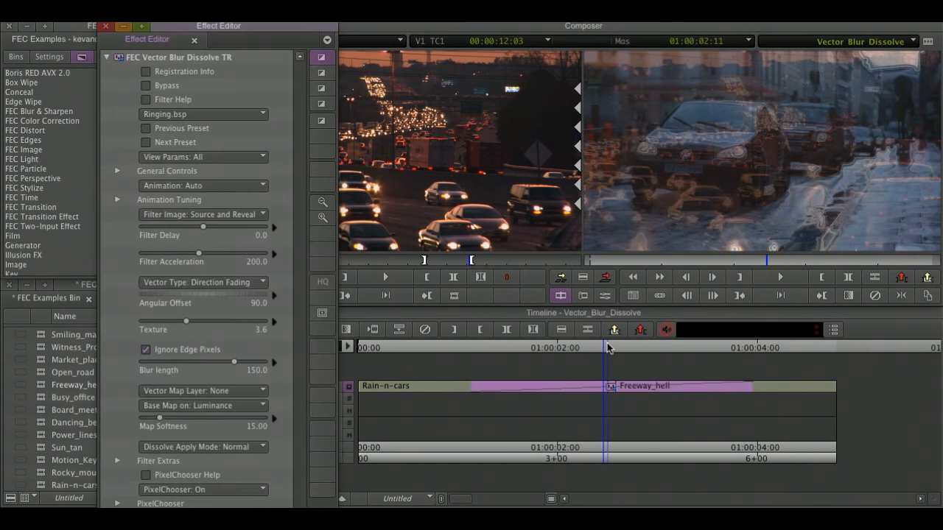
left_click(266, 454)
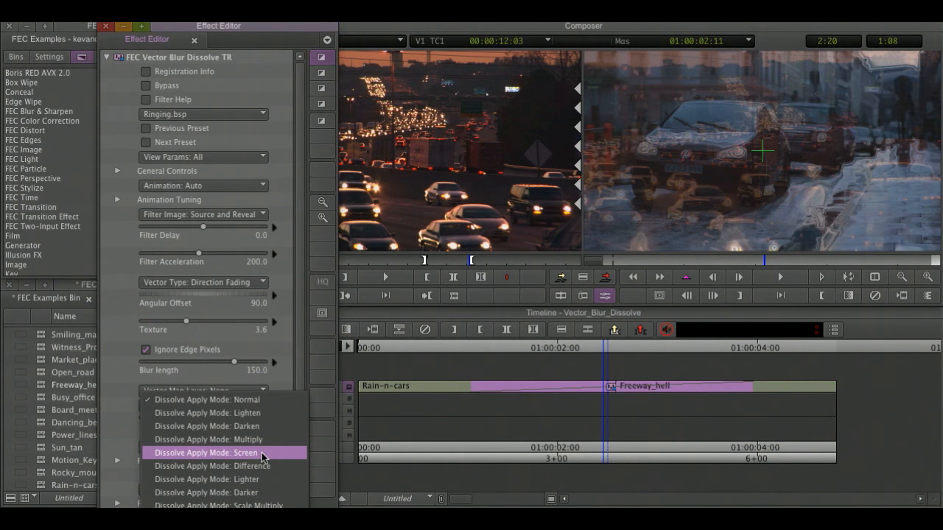
key("Escape")
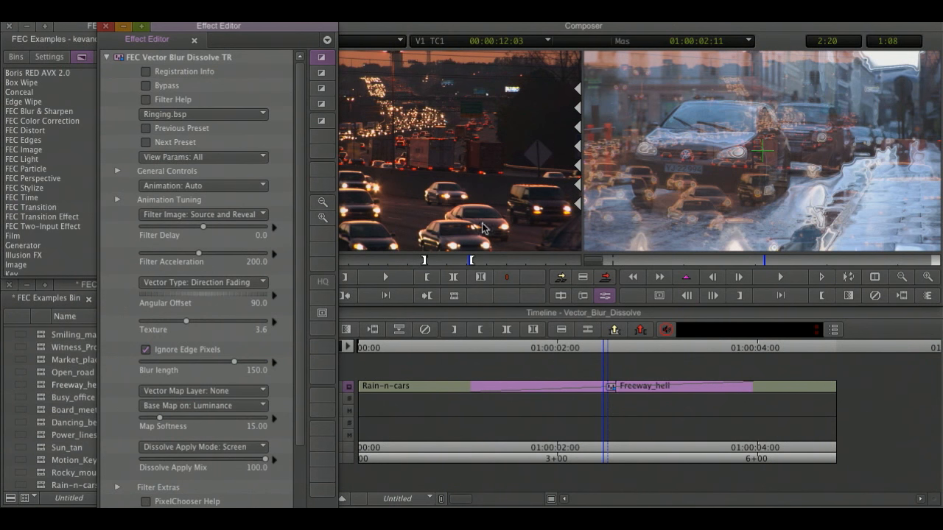
- Try the SoftAndBig.bsp and Speckles.bsp presets on the Vector Blur Dissolve
left_click(263, 118)
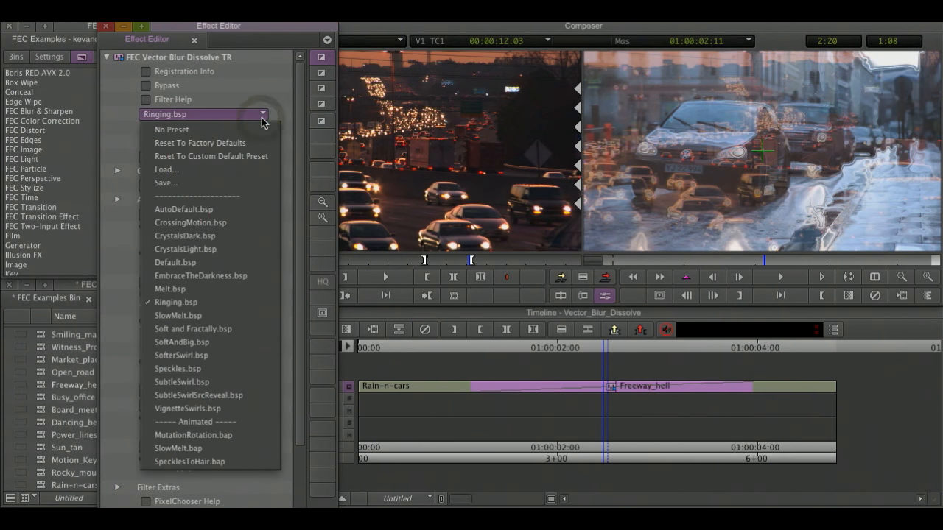
left_click(226, 340)
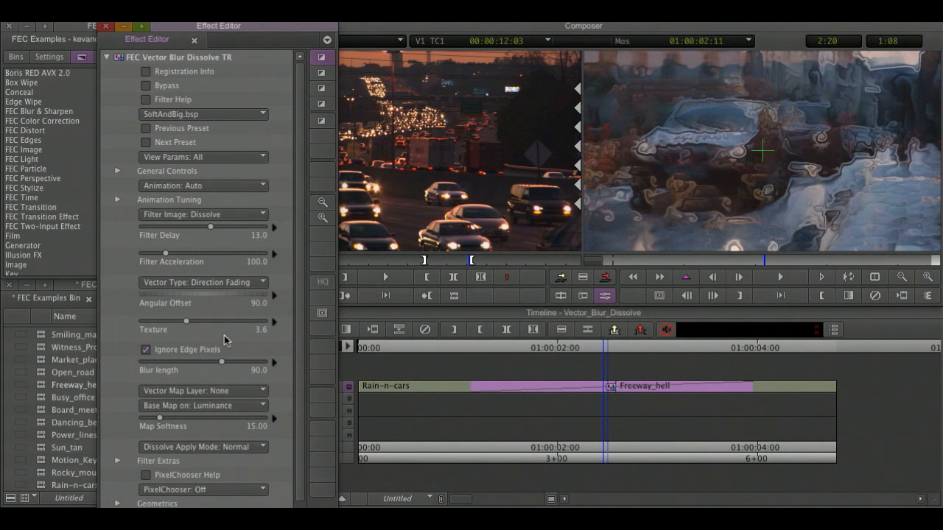
left_click(256, 117)
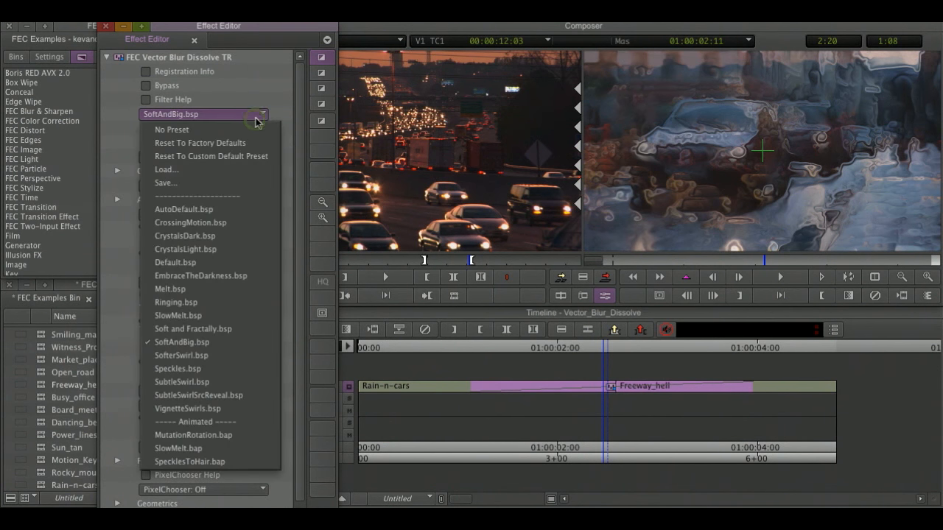
left_click(221, 369)
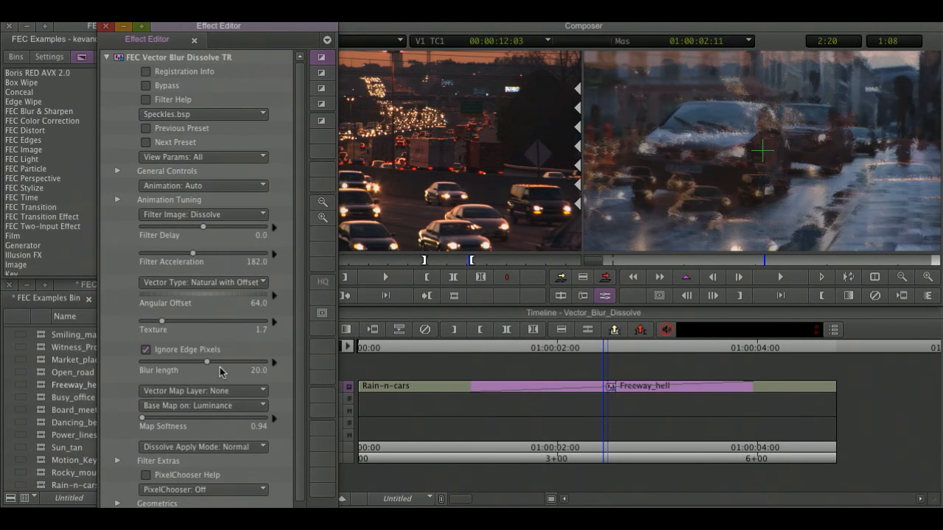
- Preview the SubtleSwirl.bsp preset on the Vector Blur Dissolve, and replace it with the AutoDefault.bsp preset
left_click(261, 116)
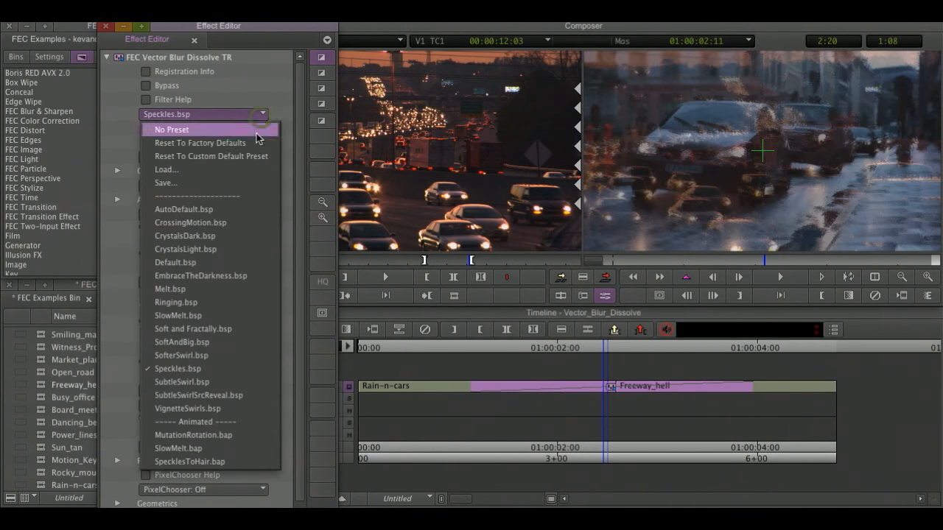
left_click(221, 382)
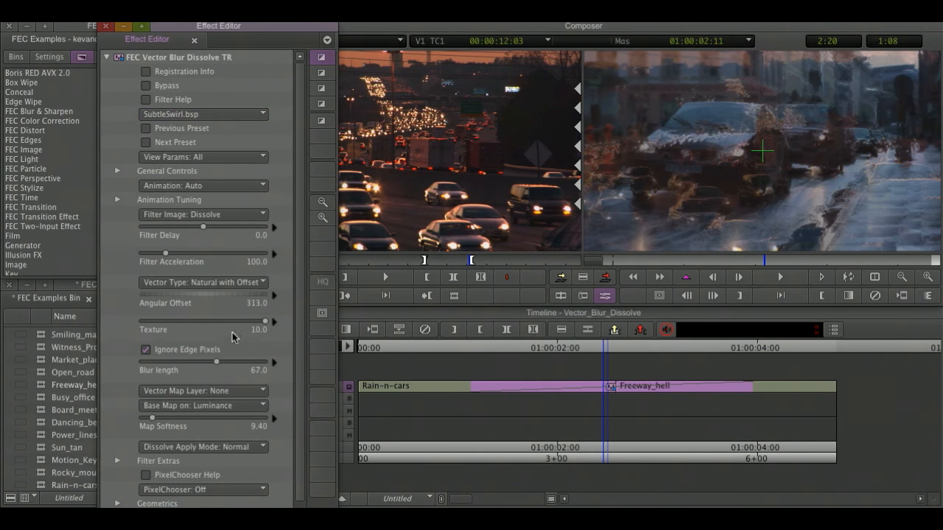
left_click(264, 115)
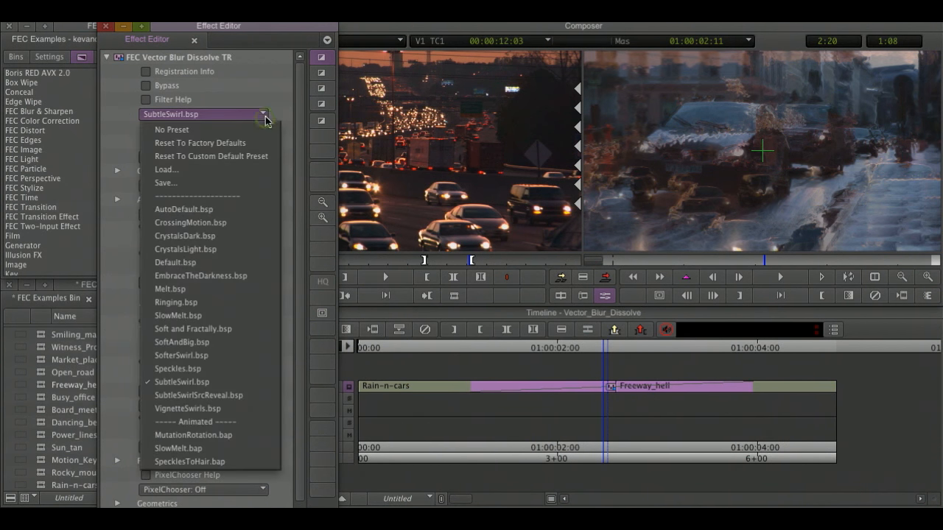
left_click(241, 209)
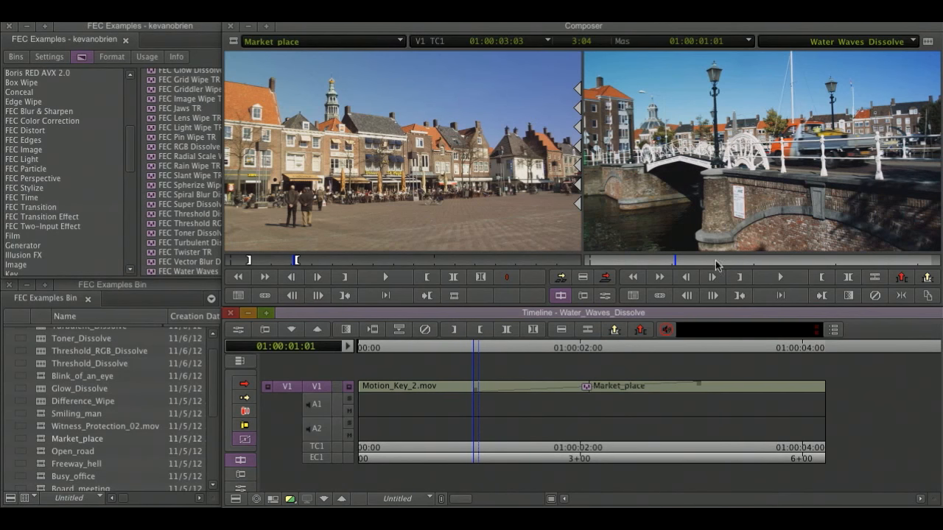
- Play the Water Waves Dissolve between Motion_Key_2.mov and Market_place, replay it, and return to the start of the transition
key("space")
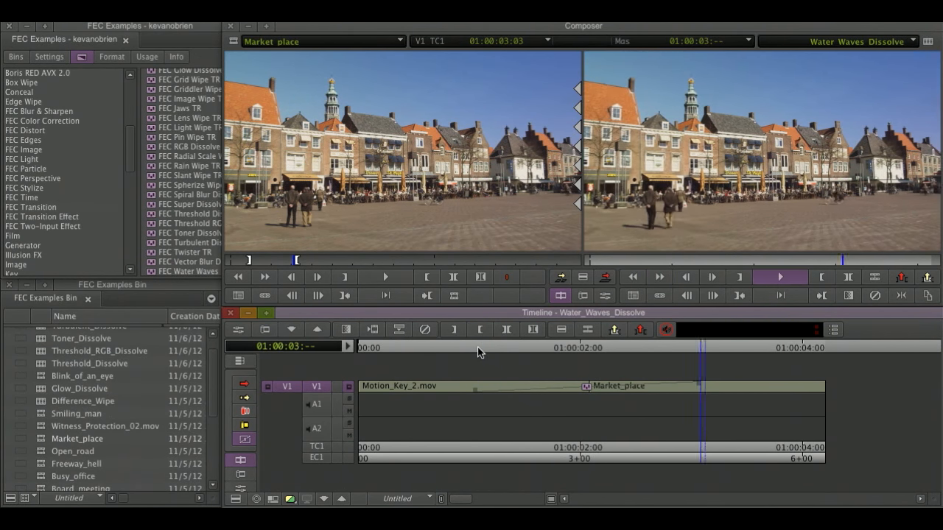
left_click(477, 349)
key("space")
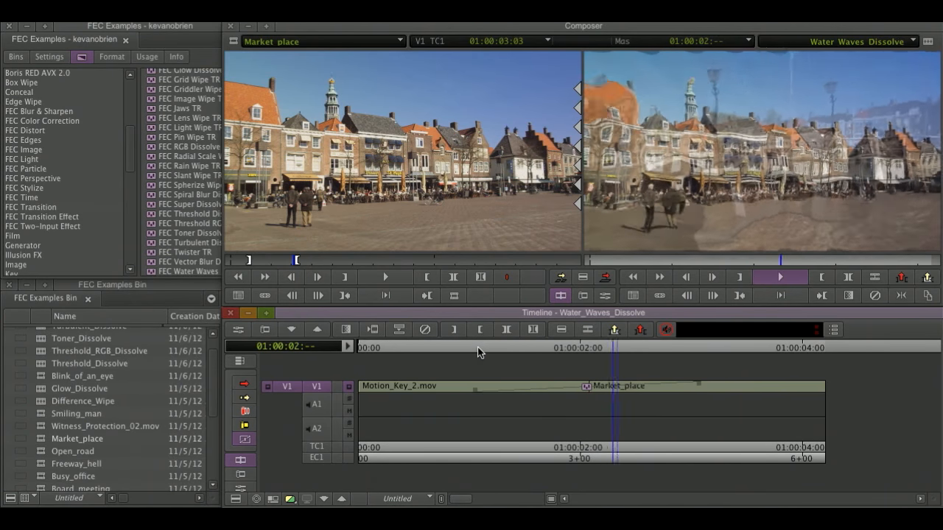
left_click(477, 347)
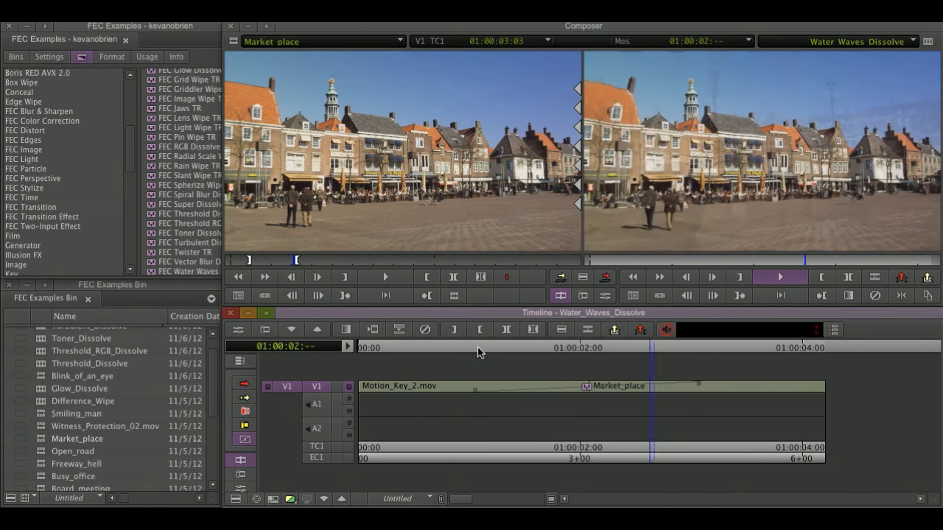
left_click(477, 347)
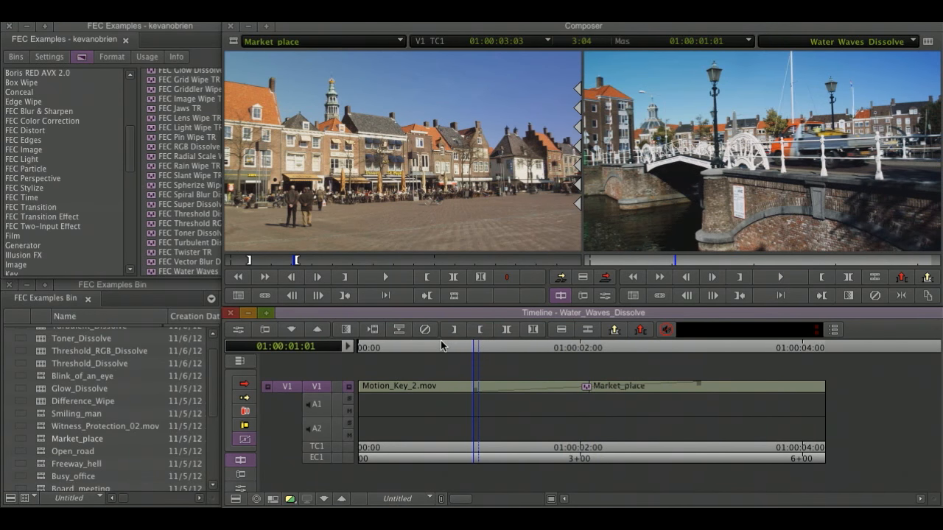
- Open the Water Waves Dissolve's effect settings at 01:00:01:04 and set View Texture to X Y Combined
left_click(486, 346)
key("ctrl+8")
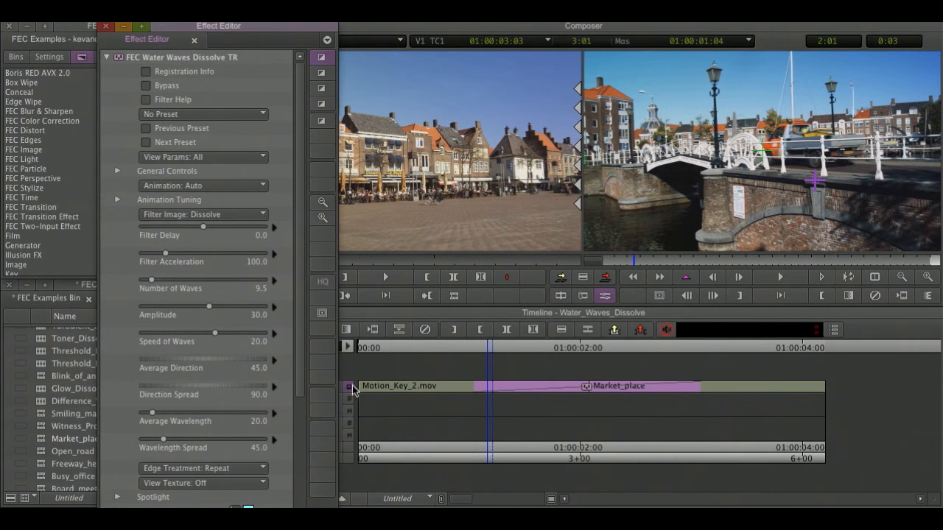
left_click_drag(302, 401, 290, 500)
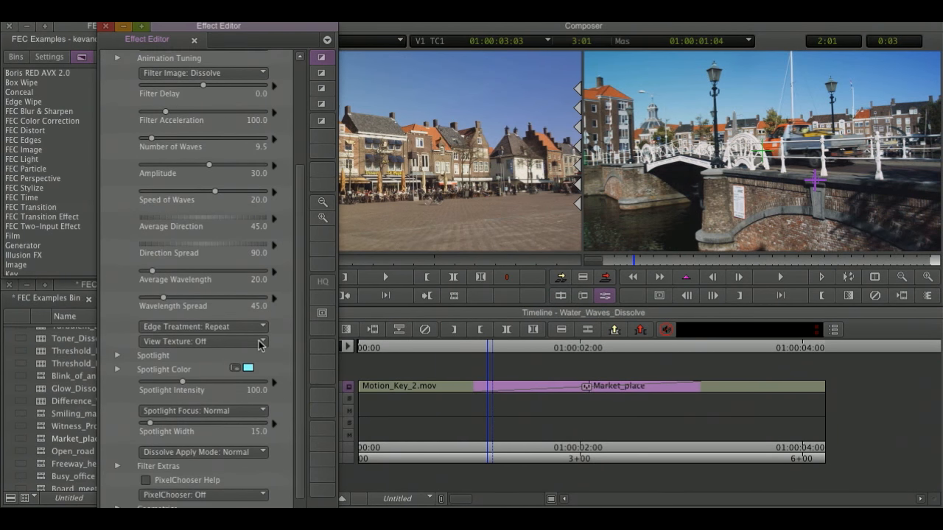
left_click(261, 340)
left_click(254, 371)
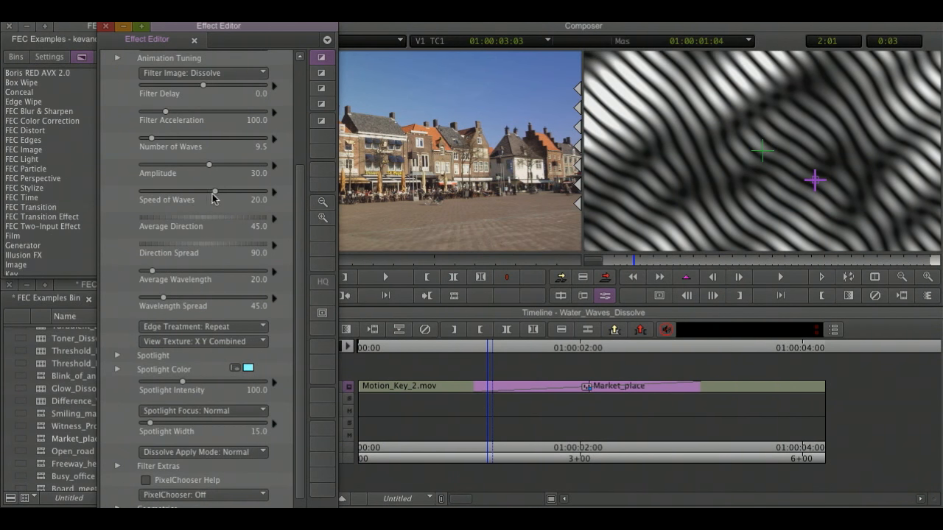
- Set Speed of Waves to 23.2, Amplitude to 51.2 and Number of Waves to 10.1, and switch View Texture off
left_click_drag(215, 195, 214, 171)
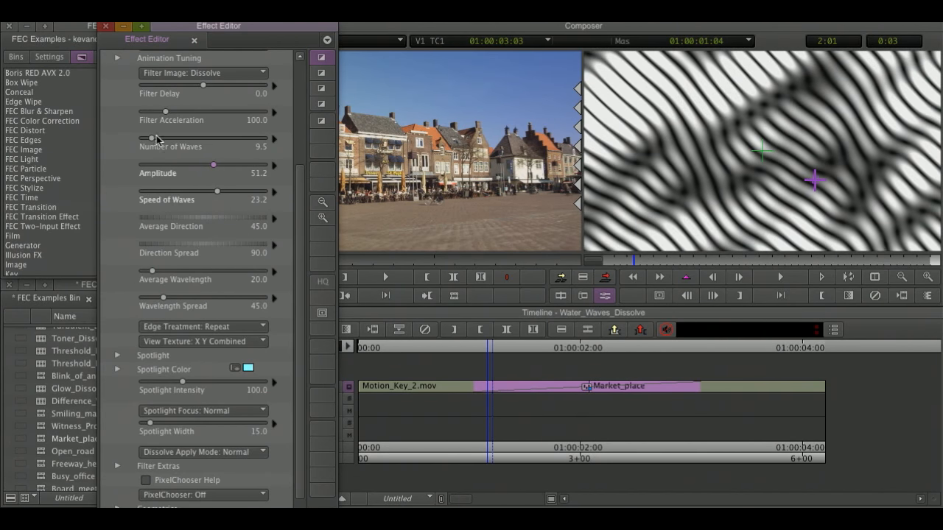
left_click_drag(153, 141, 162, 145)
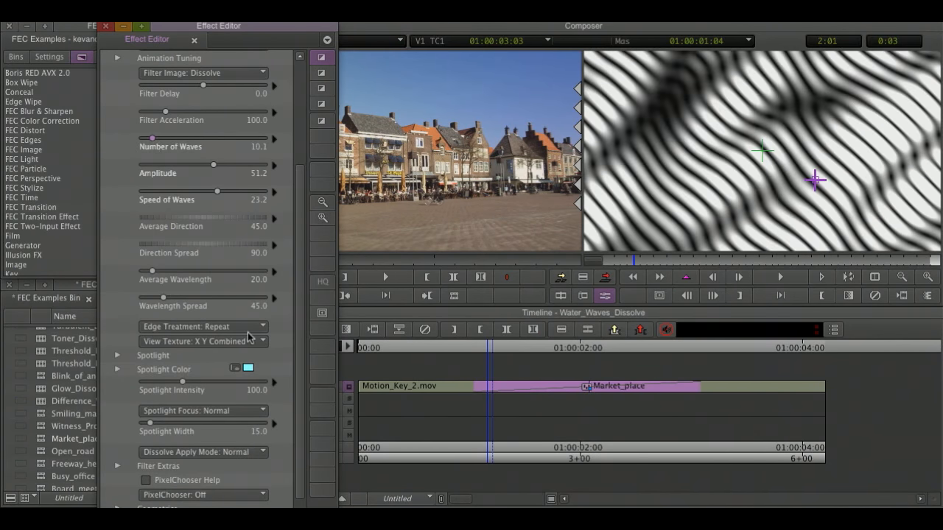
left_click(262, 342)
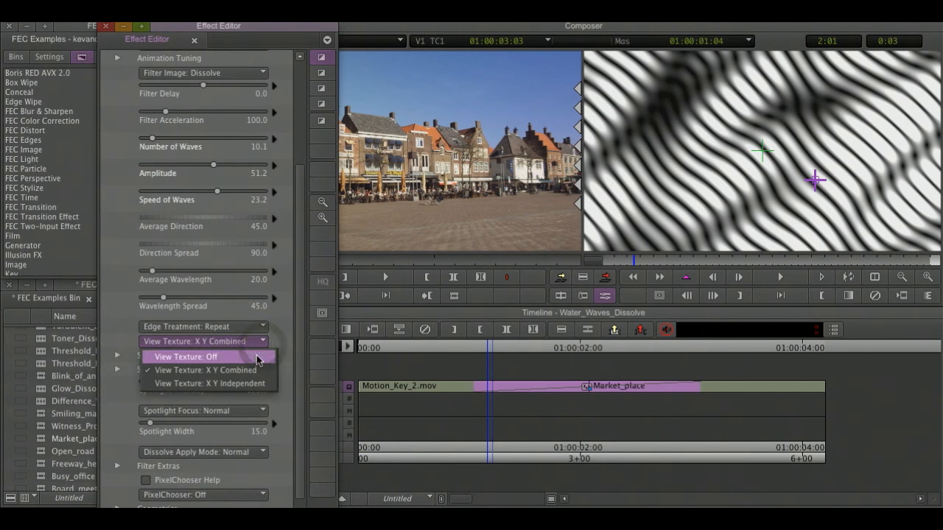
left_click(257, 358)
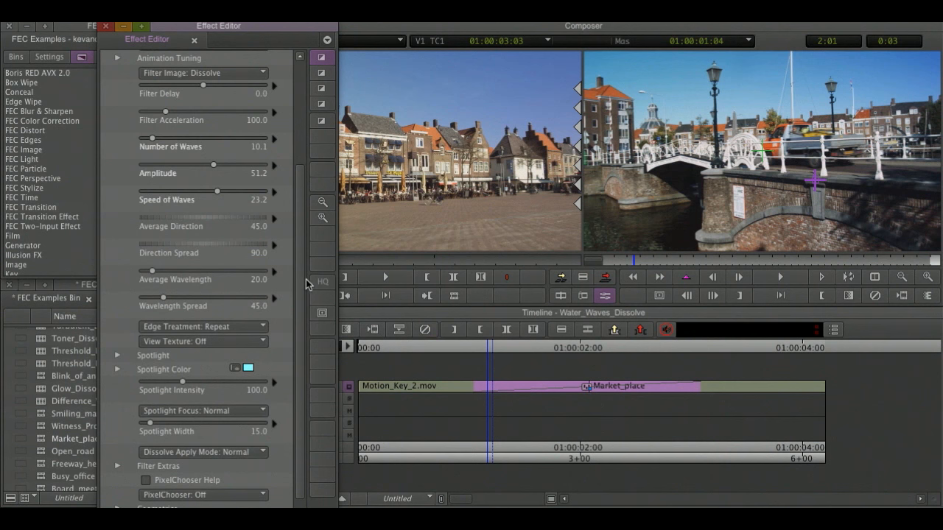
- Show the X Y Combined wave texture again and move to 01:00:01:07 in the Water Waves Dissolve
left_click(261, 341)
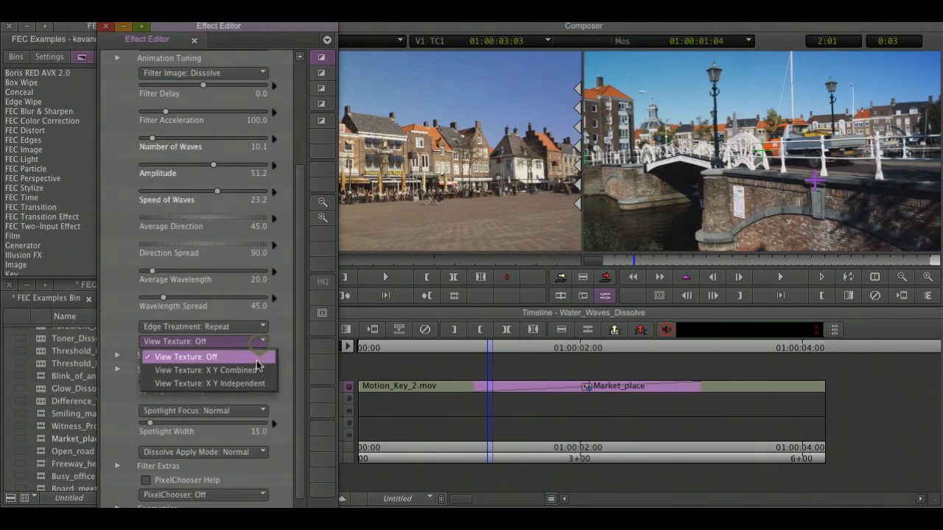
left_click(261, 370)
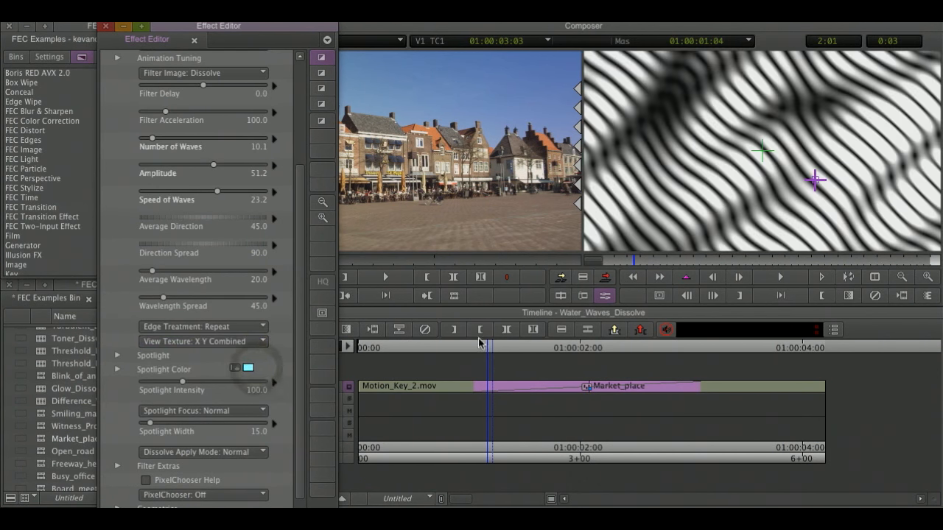
mouse_move(491, 349)
left_mouse_down()
mouse_move(676, 349)
mouse_move(501, 365)
left_mouse_up()
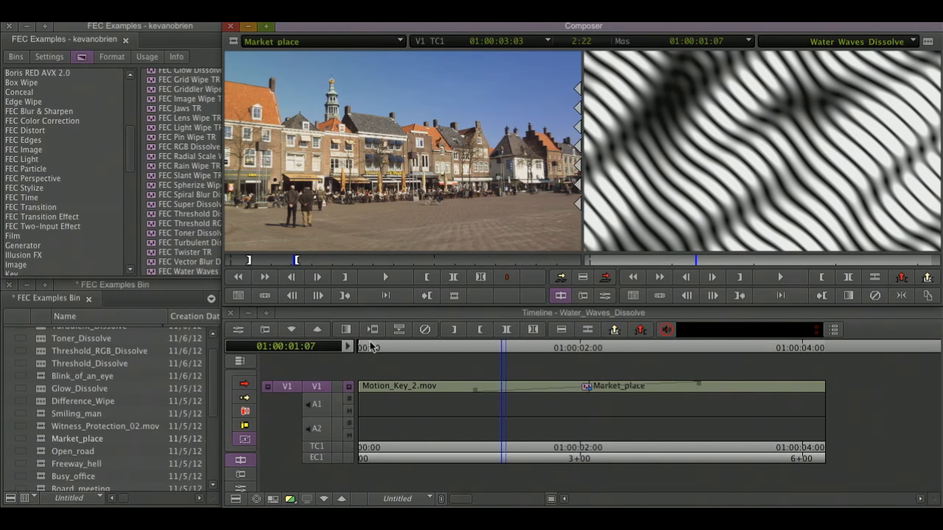
- Reopen the Water Waves Dissolve's effect settings, turn View Texture off, and scrub toward the end of the transition
left_click(238, 330)
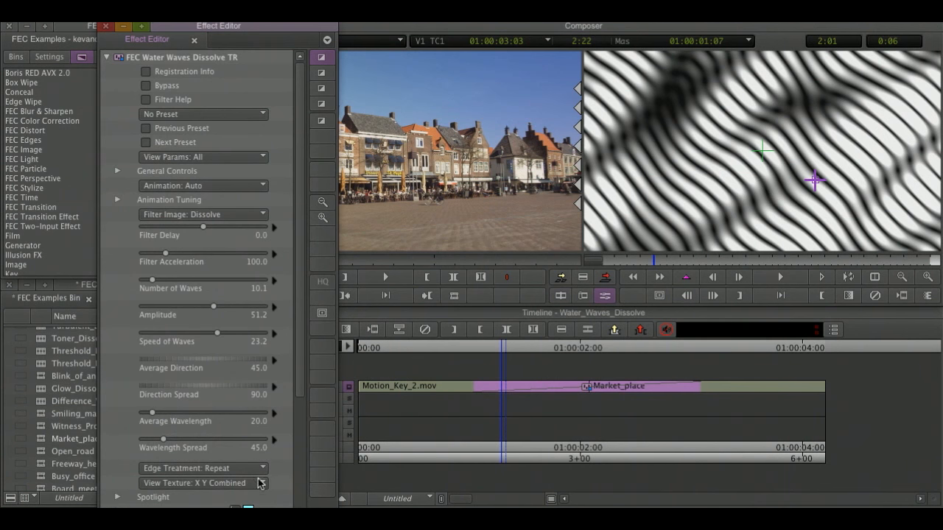
left_click(259, 483)
left_click(259, 499)
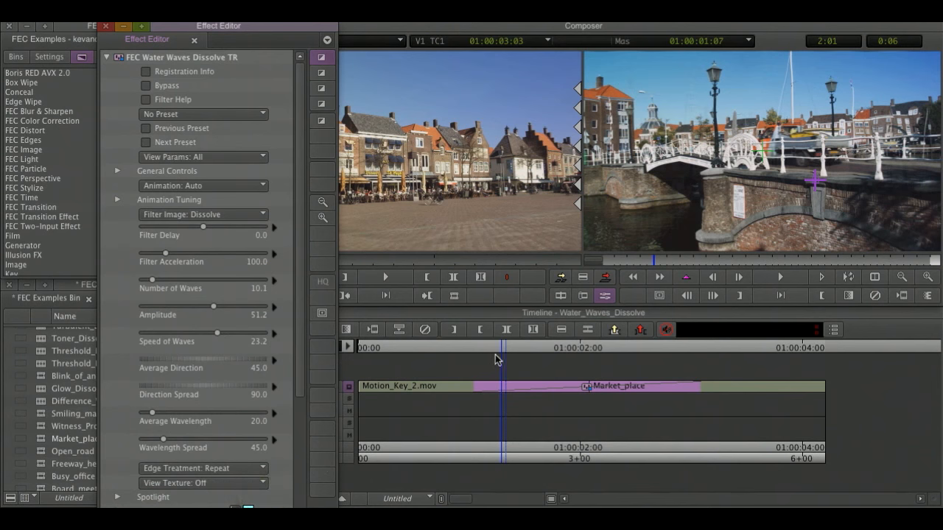
left_click_drag(501, 352, 691, 362)
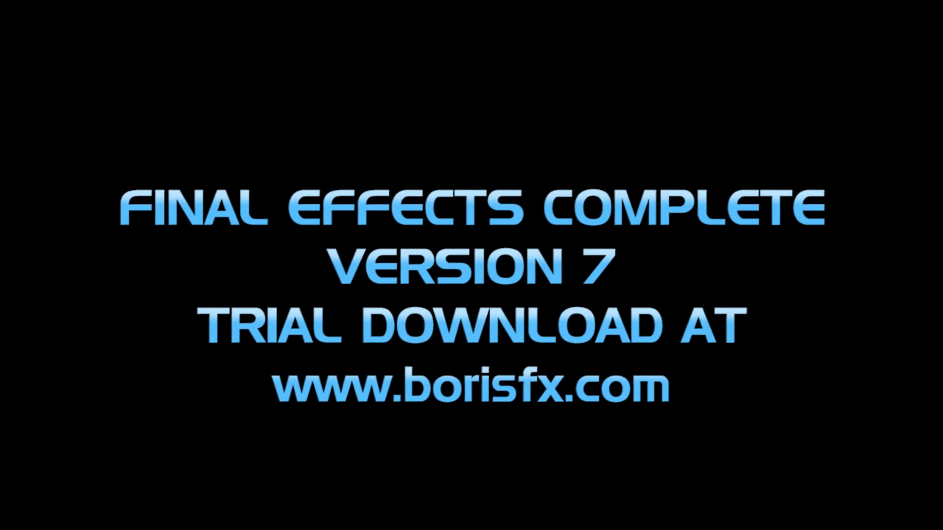